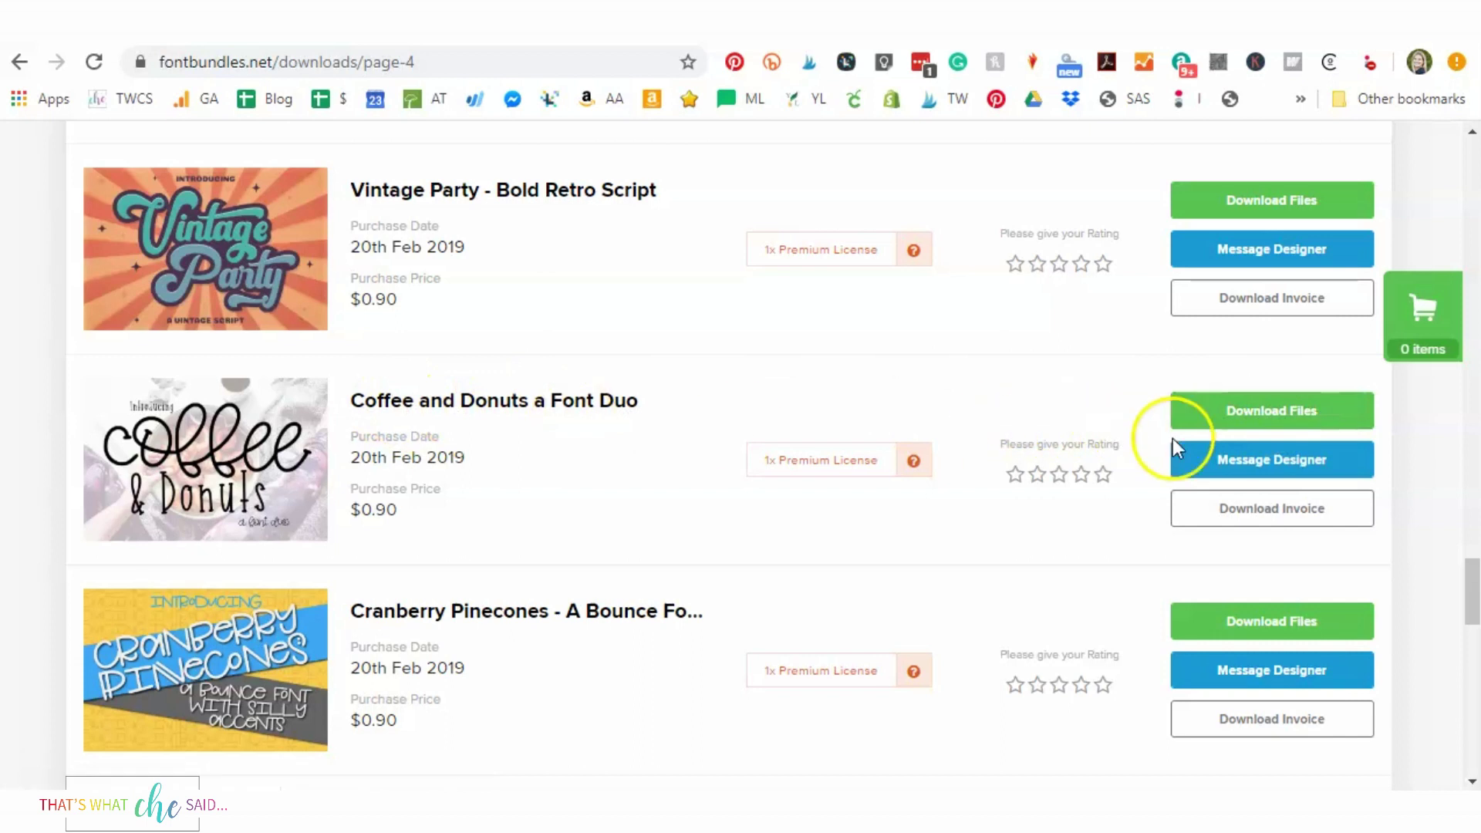
Download Coffee and Donuts.zip from the Font Bundles downloads page.
click(1242, 408)
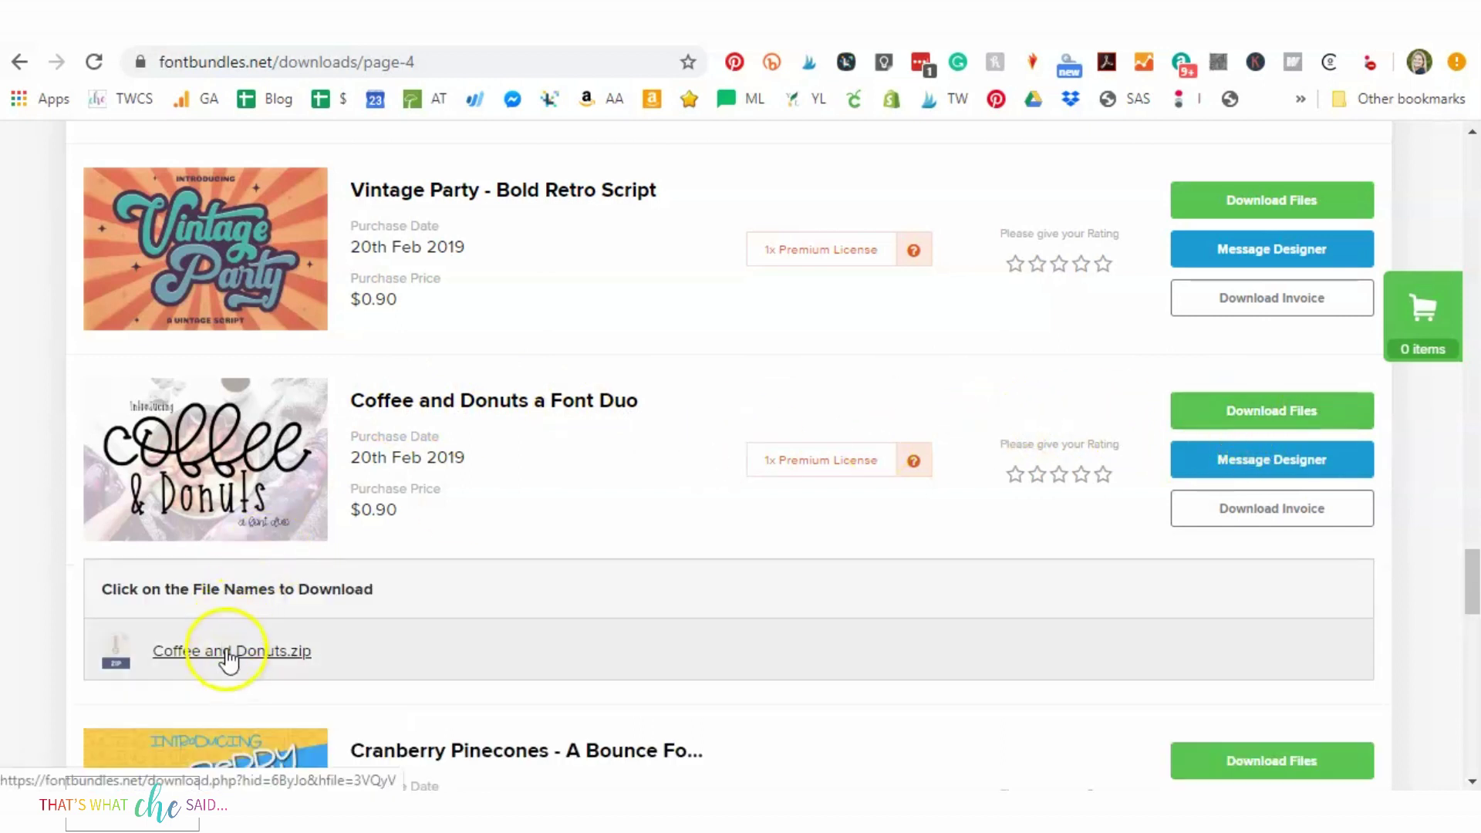
click(262, 654)
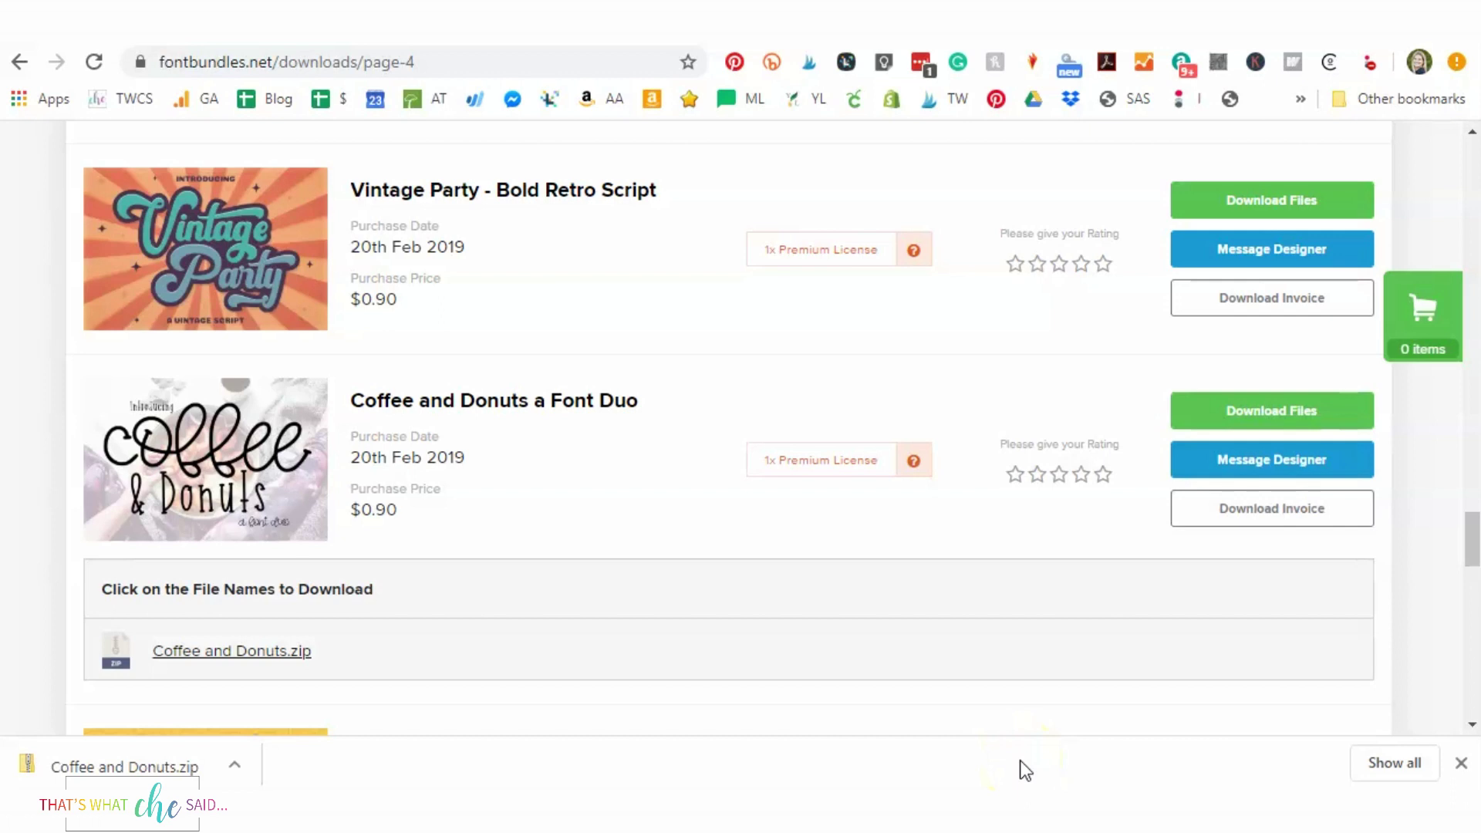
Open the downloaded zip and its inner Coffee and Donuts folder to list the font files.
click(137, 769)
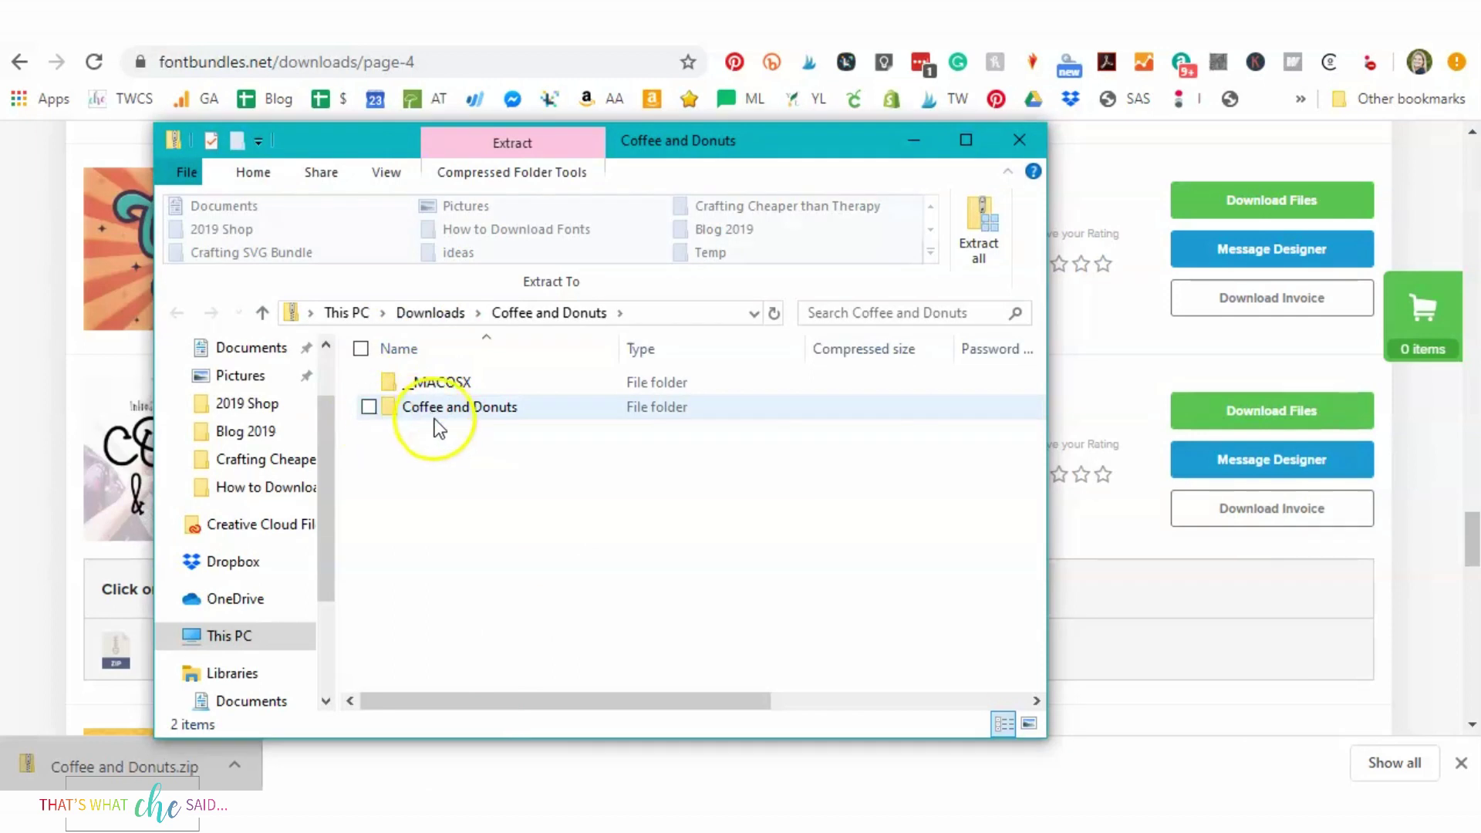
click(480, 411)
double_click(479, 410)
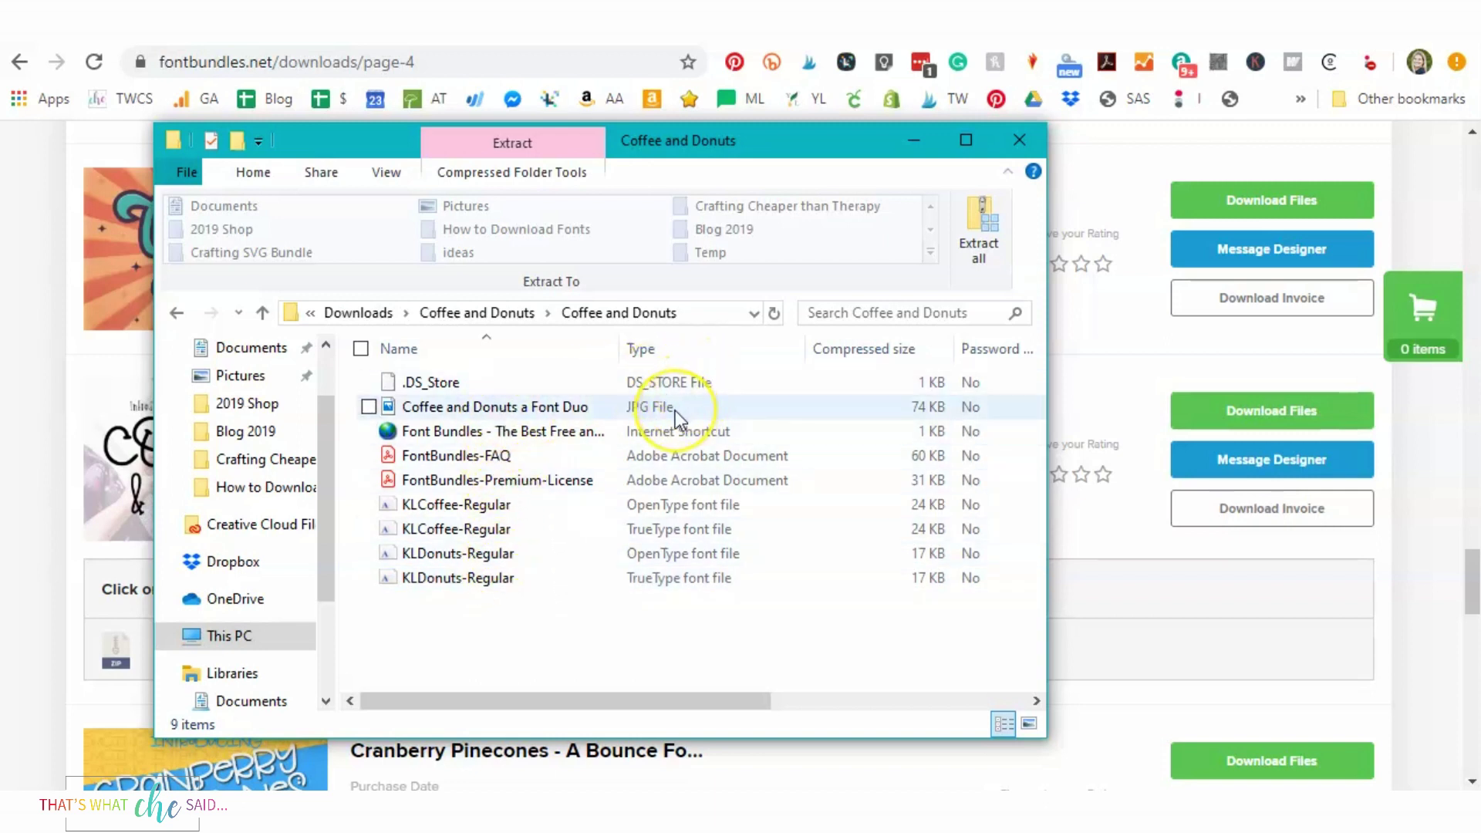
Open the Coffee and Donuts a Font Duo JPG preview in Photos.
click(516, 408)
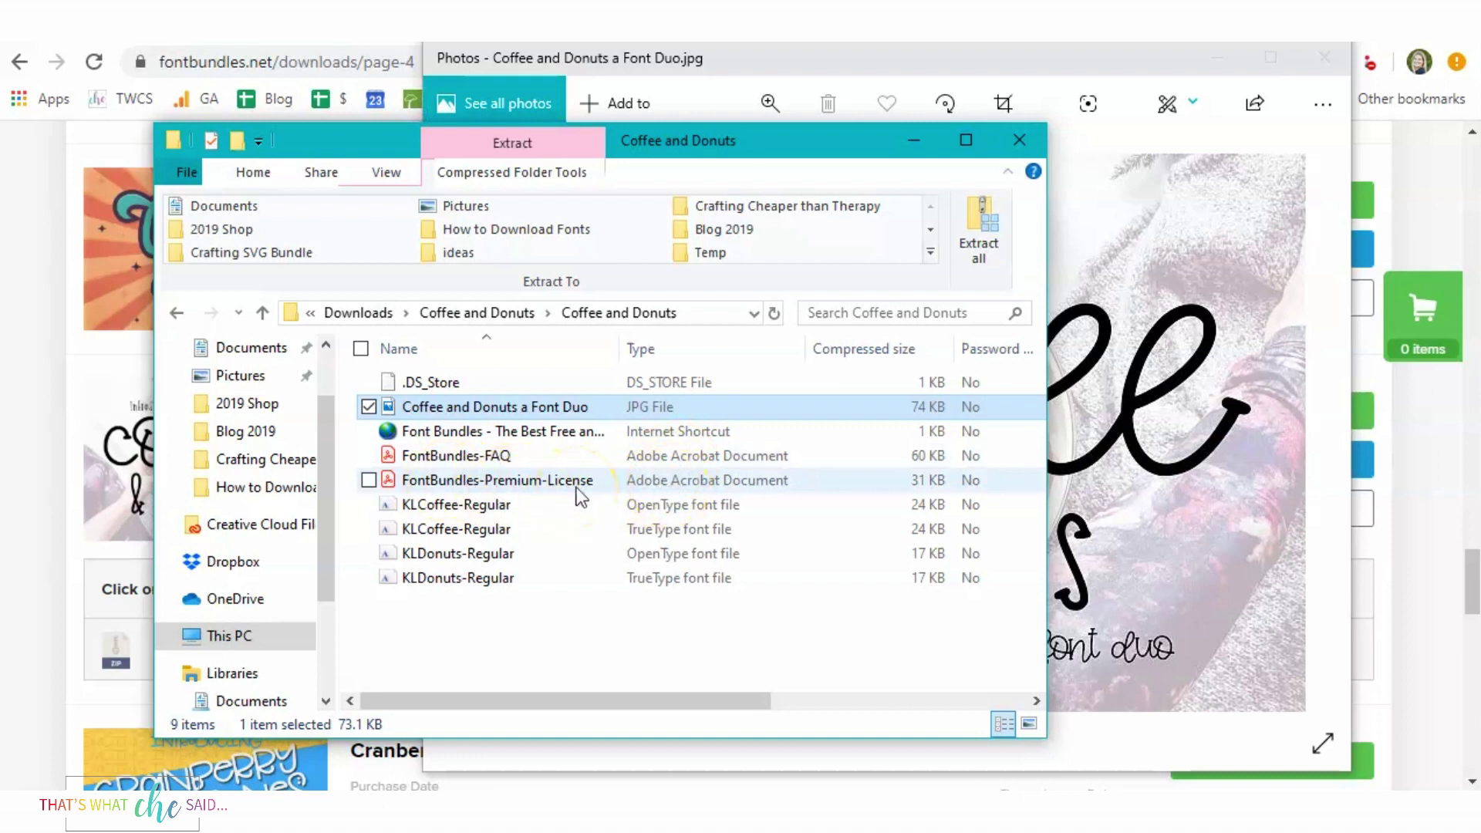
click(511, 490)
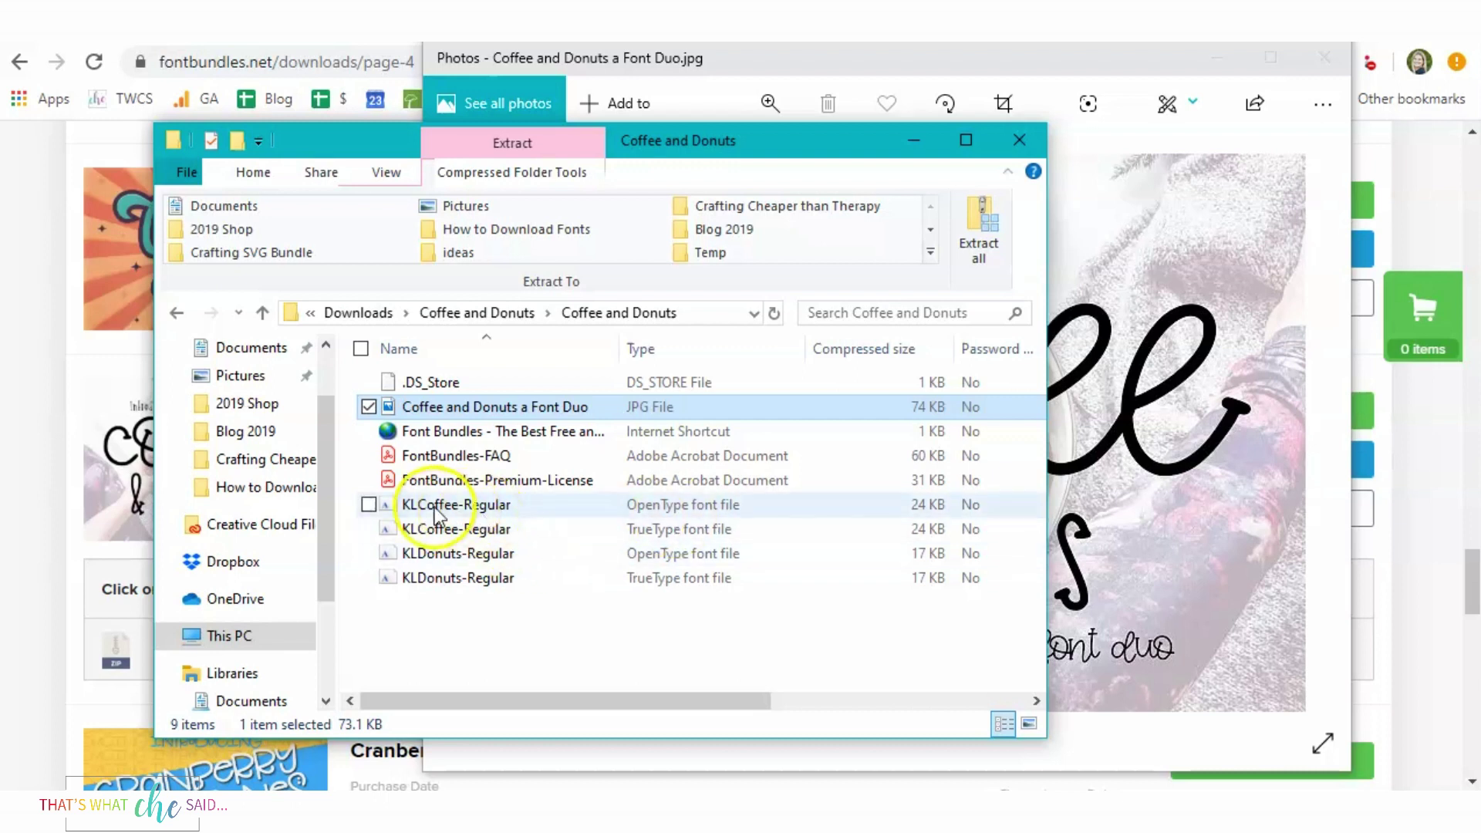
Install the KLCoffee-Regular OpenType font from its Font Viewer preview.
click(661, 508)
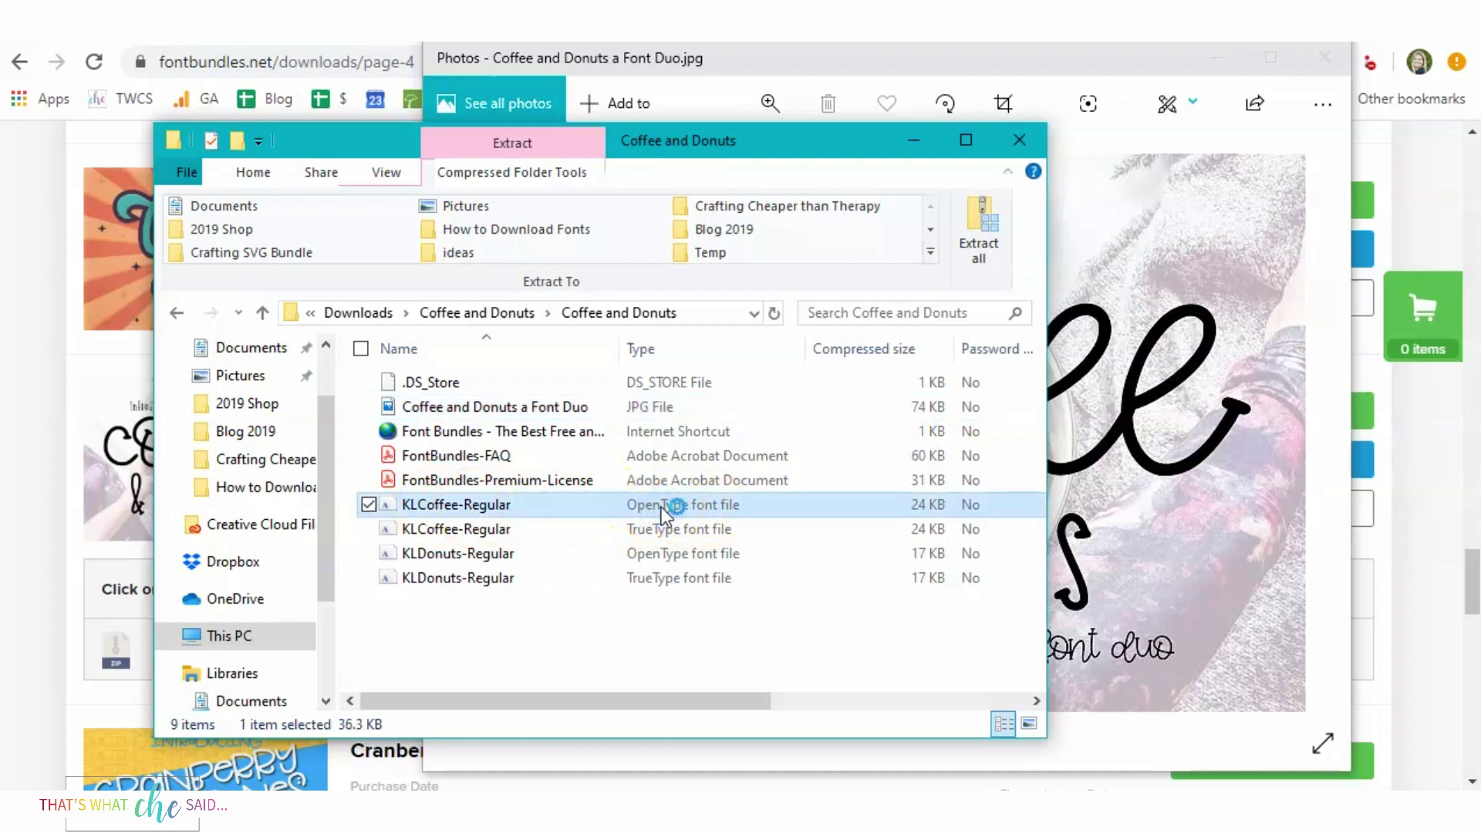
double_click(660, 506)
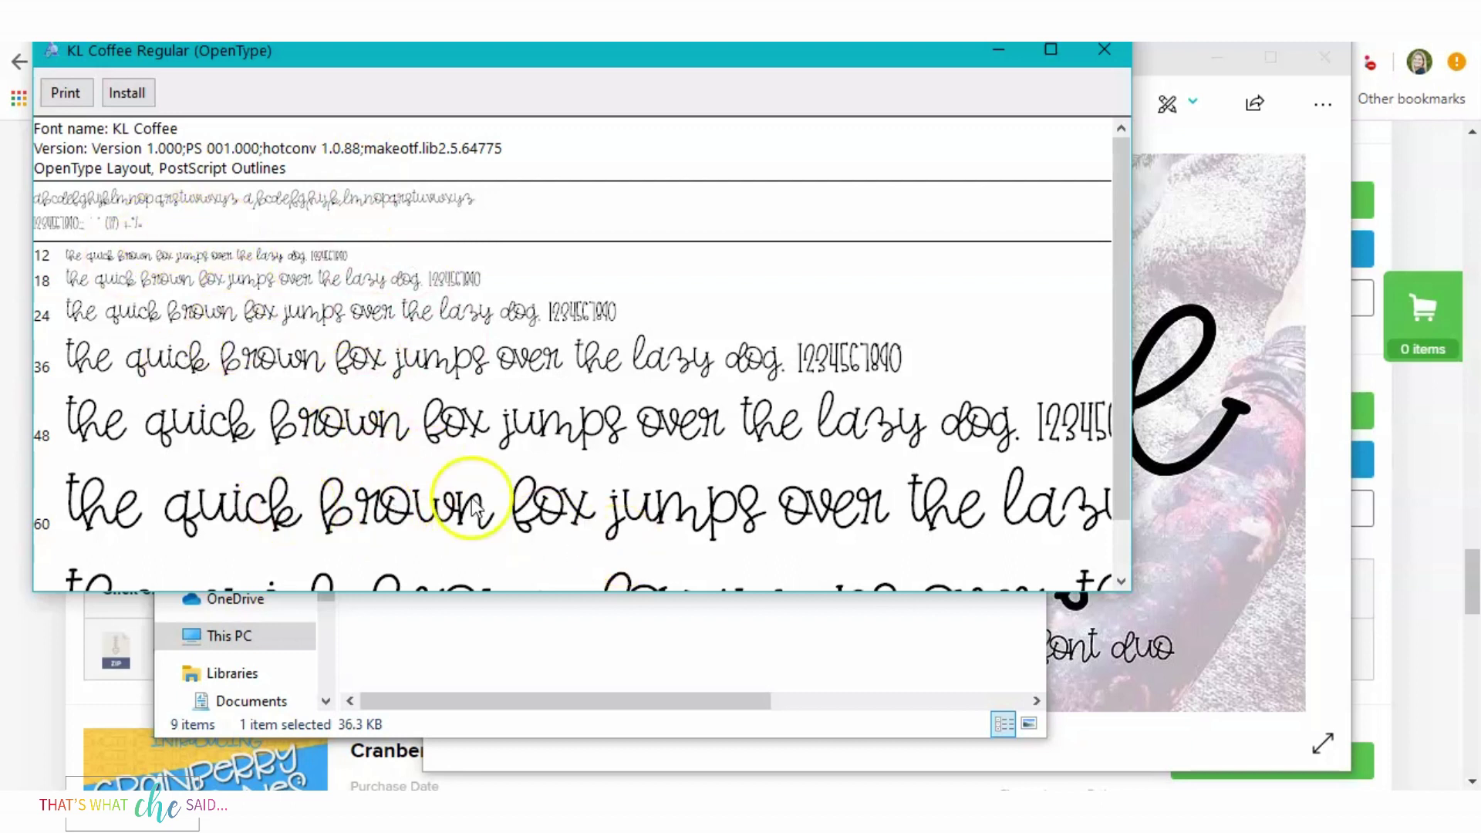
click(128, 94)
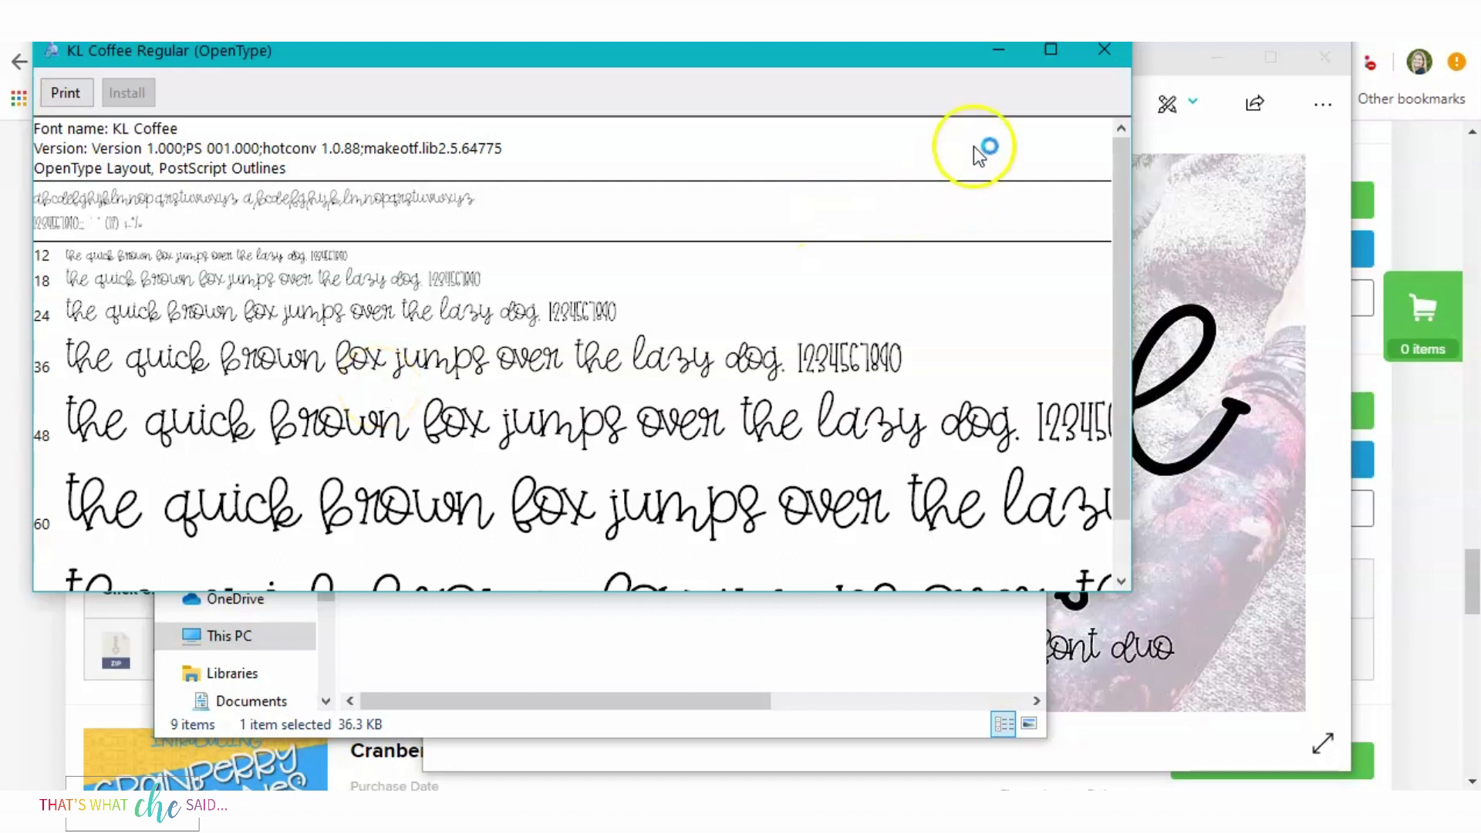
click(1101, 50)
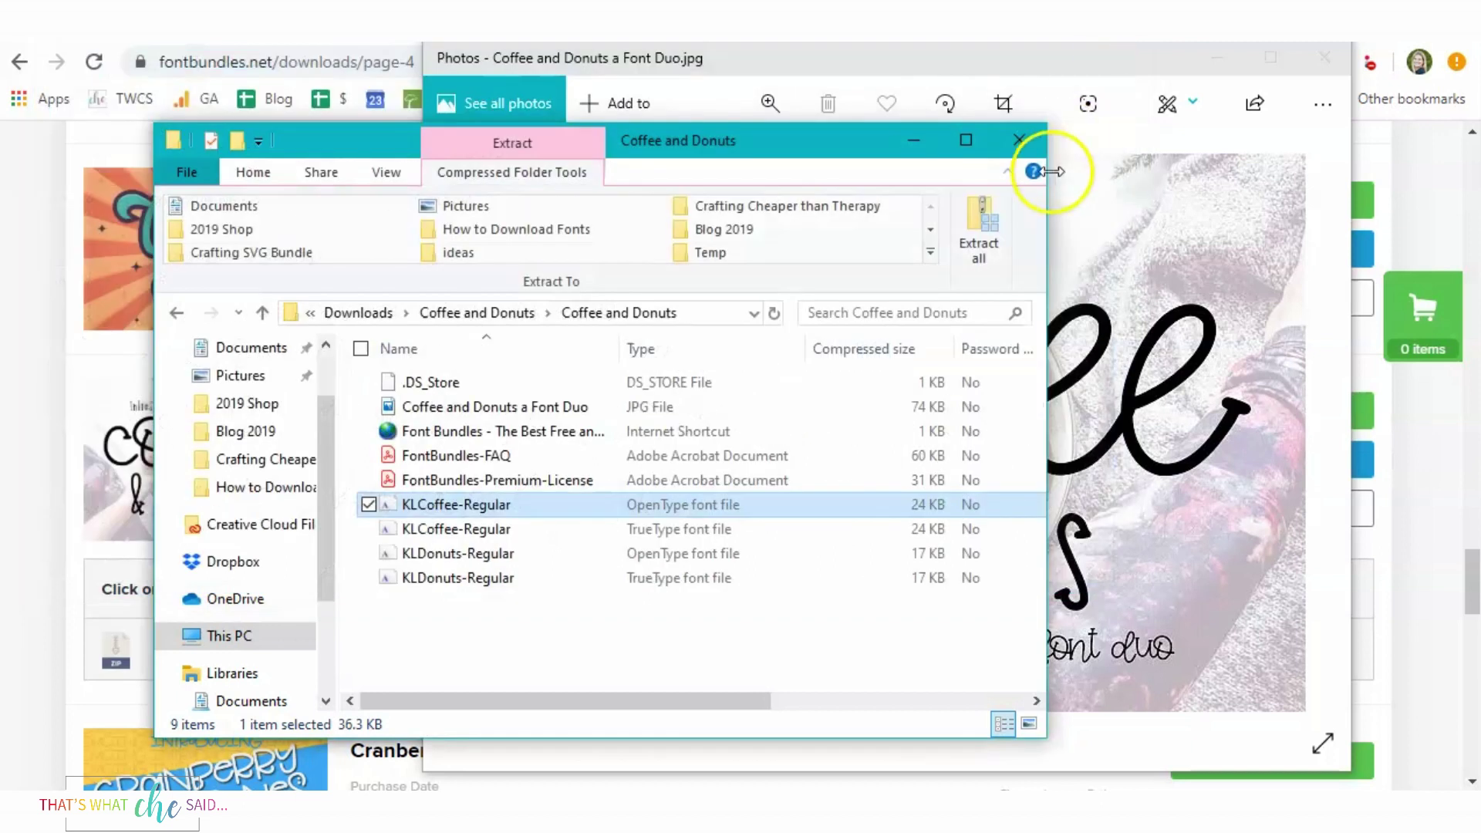
Install the KLDonuts-Regular OpenType font and close its preview.
click(486, 556)
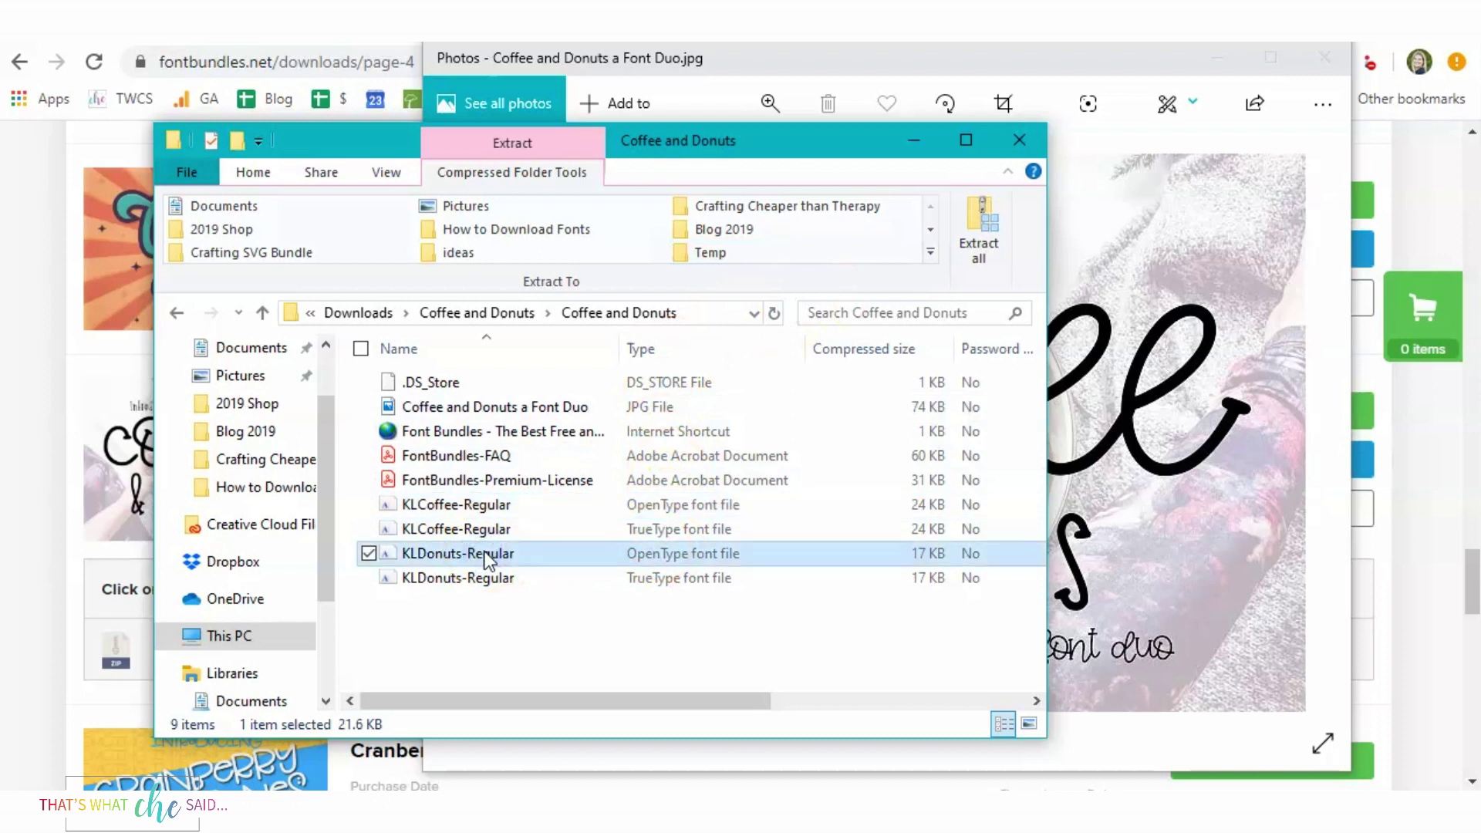
double_click(486, 556)
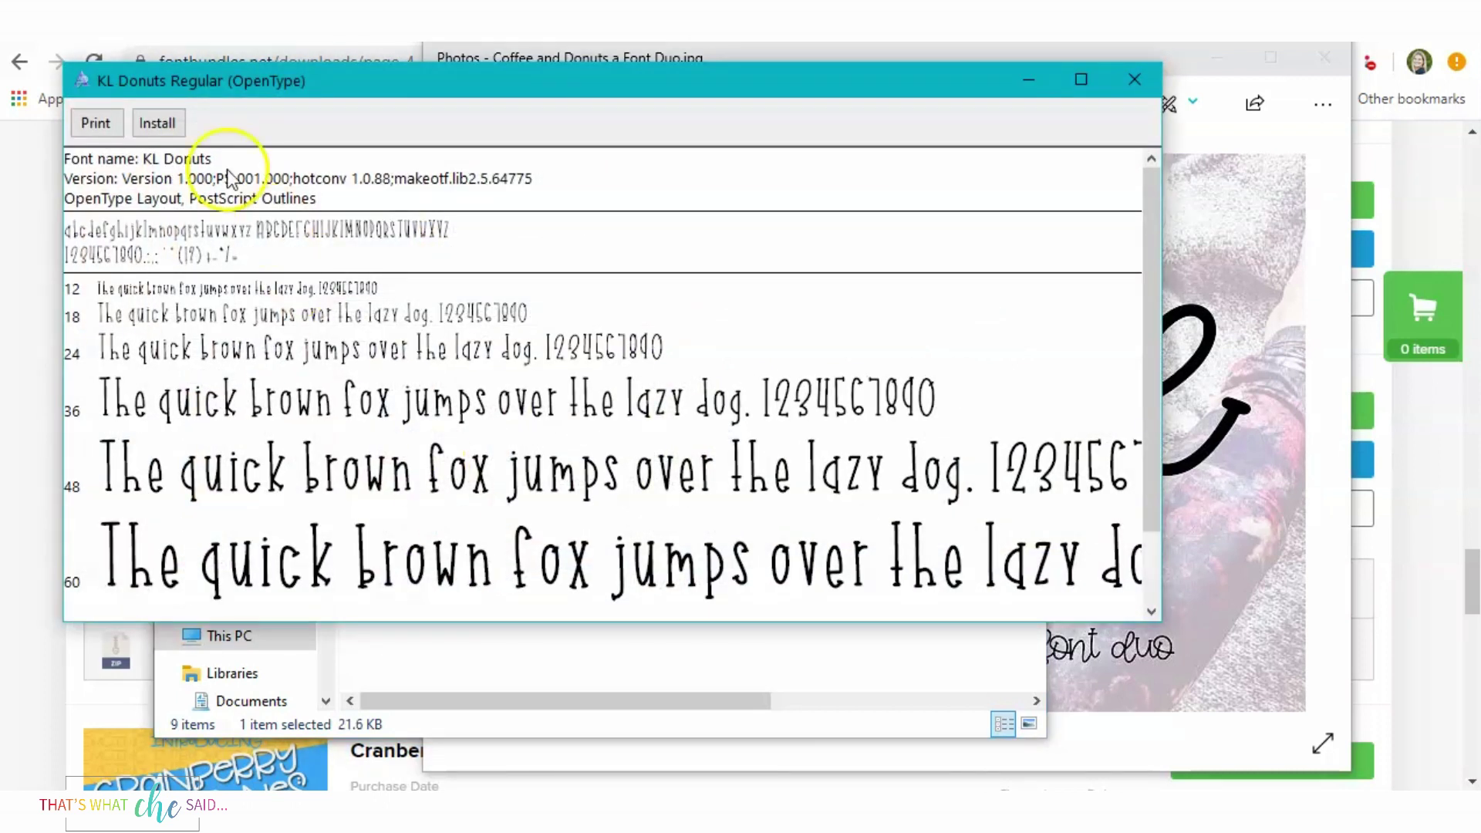
click(157, 122)
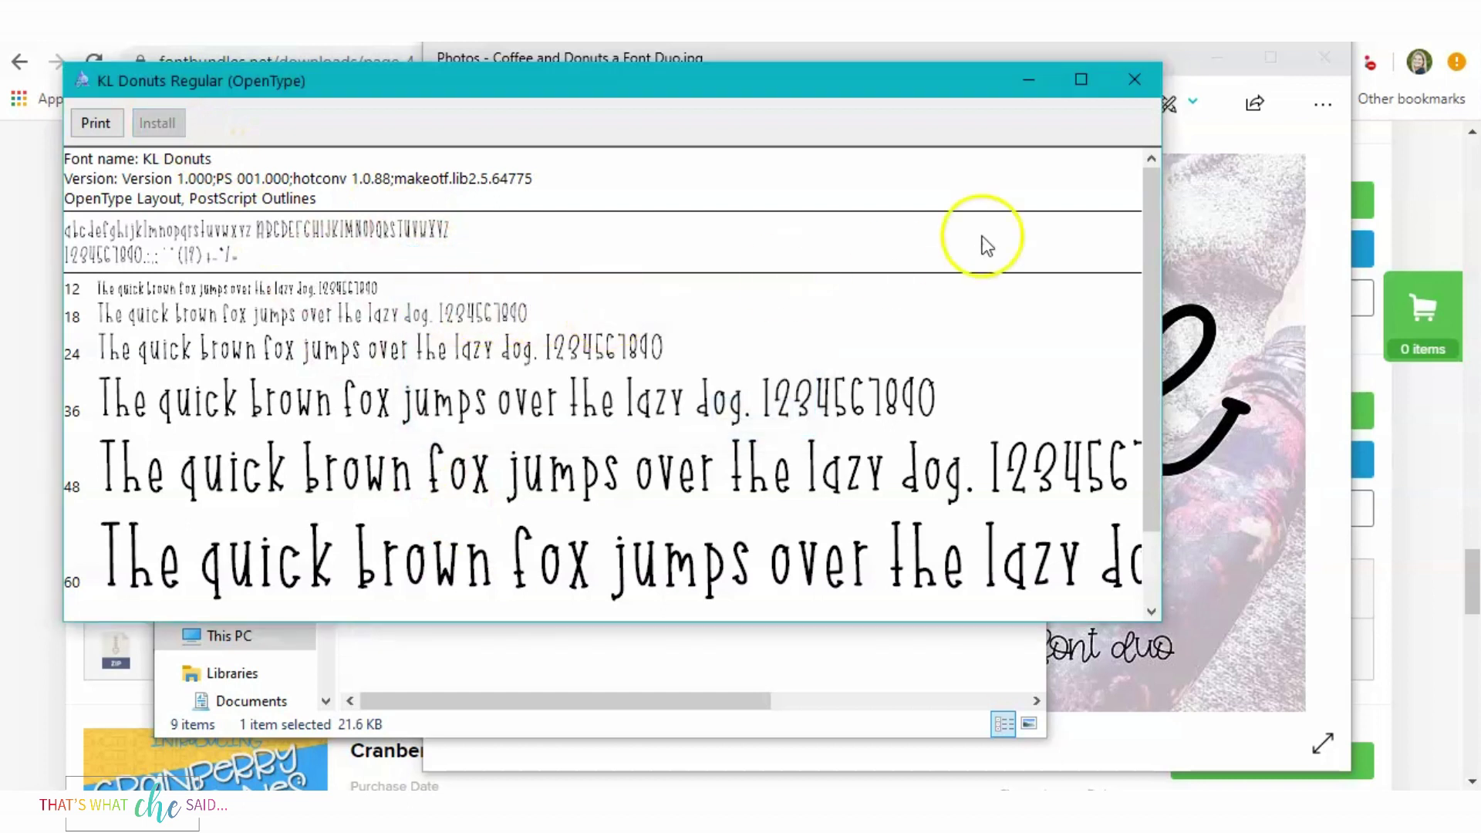
click(1134, 80)
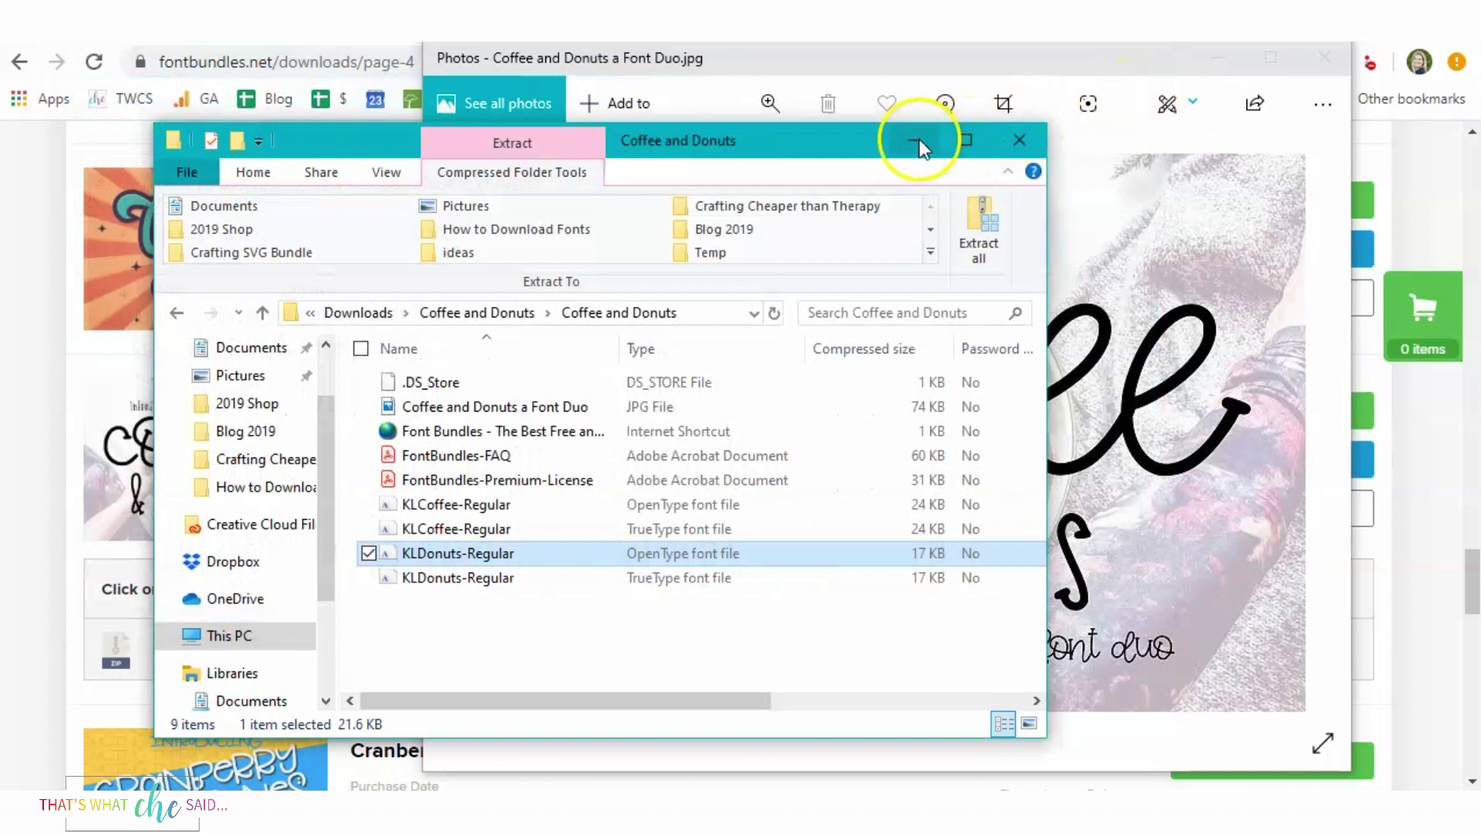
Close the Photos image viewer and both Coffee and Donuts Explorer windows.
click(1127, 61)
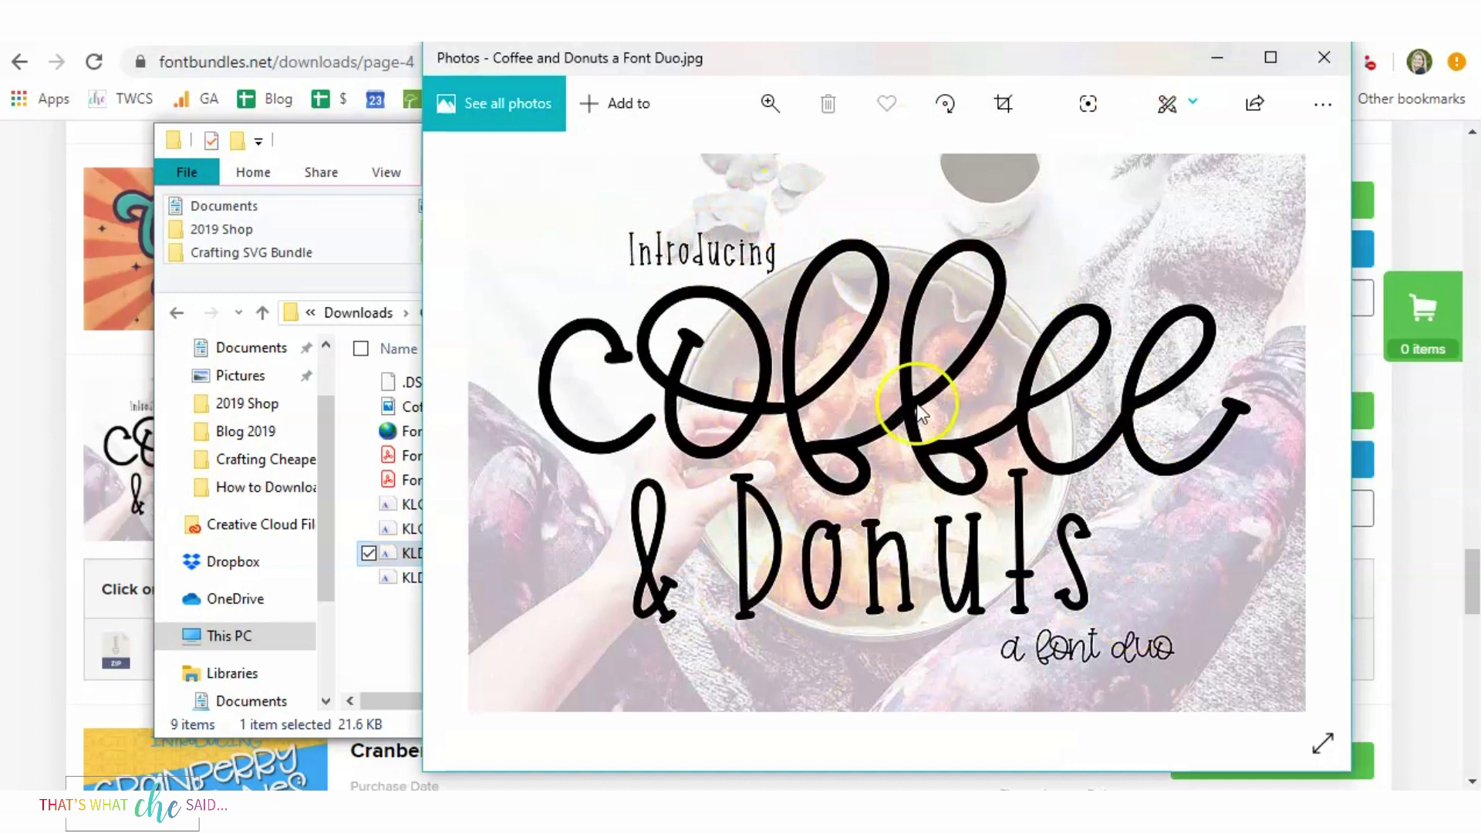
click(1321, 61)
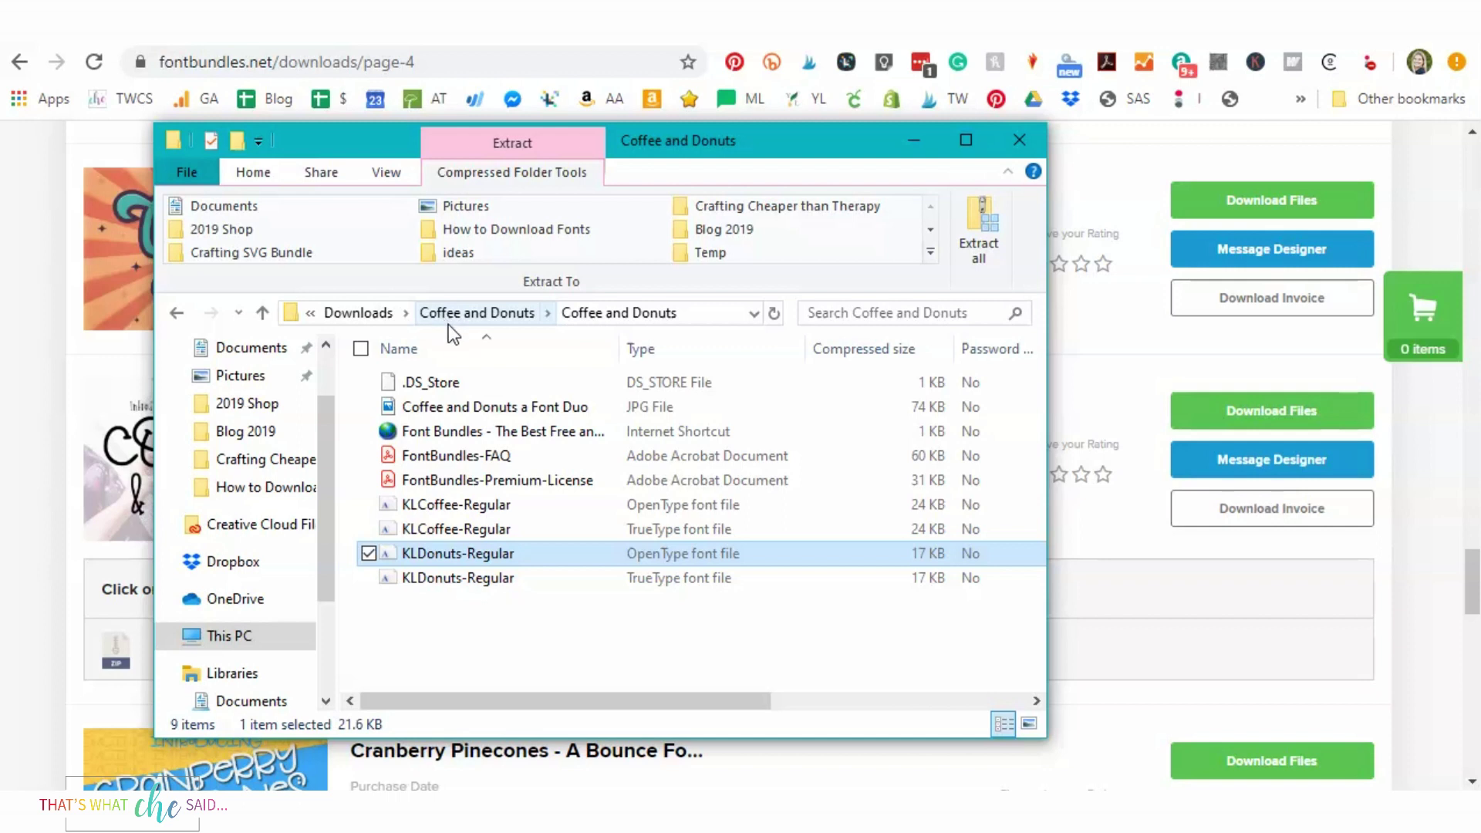
click(488, 333)
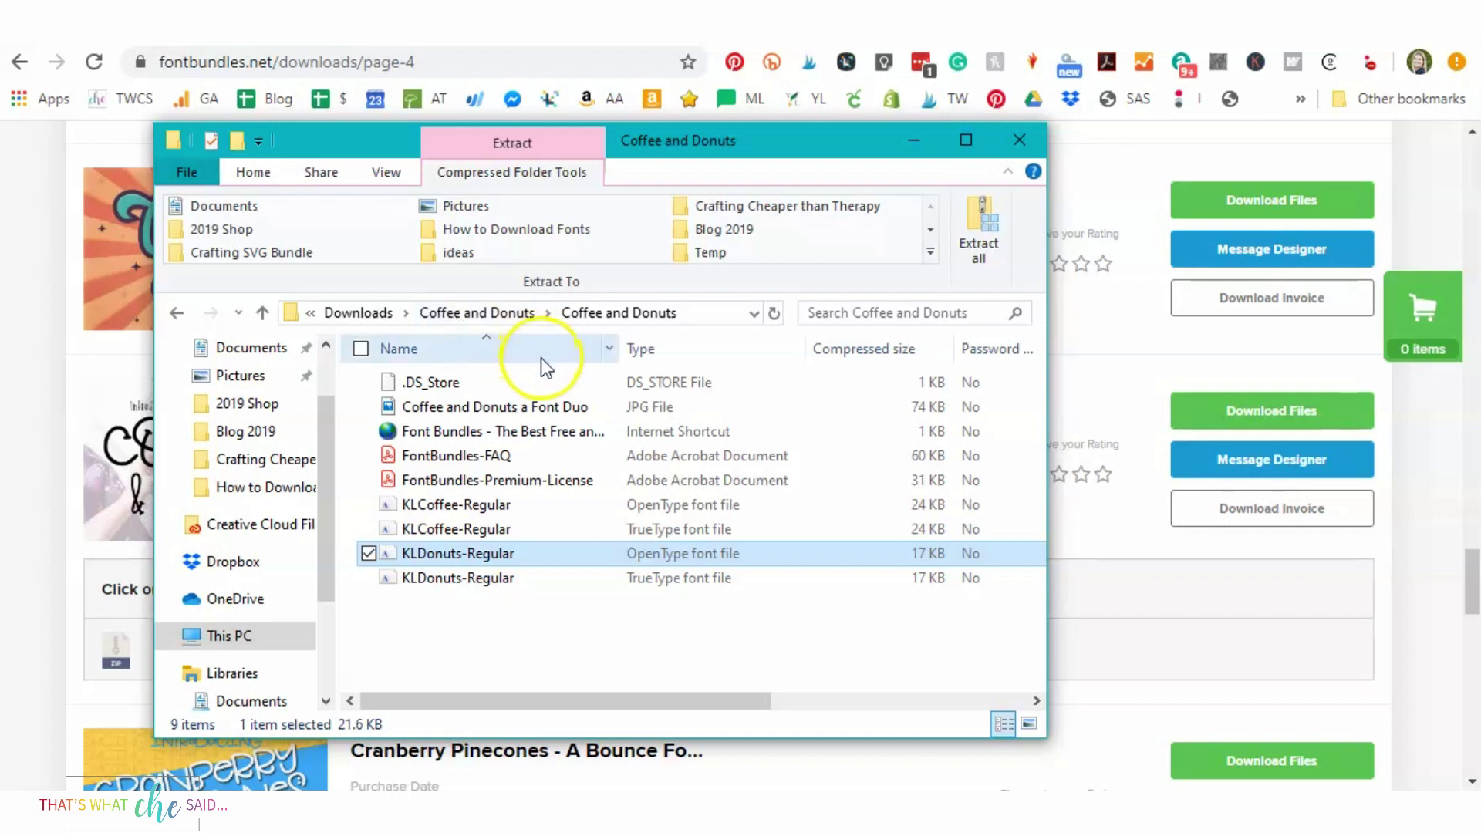
click(1021, 142)
click(1021, 142)
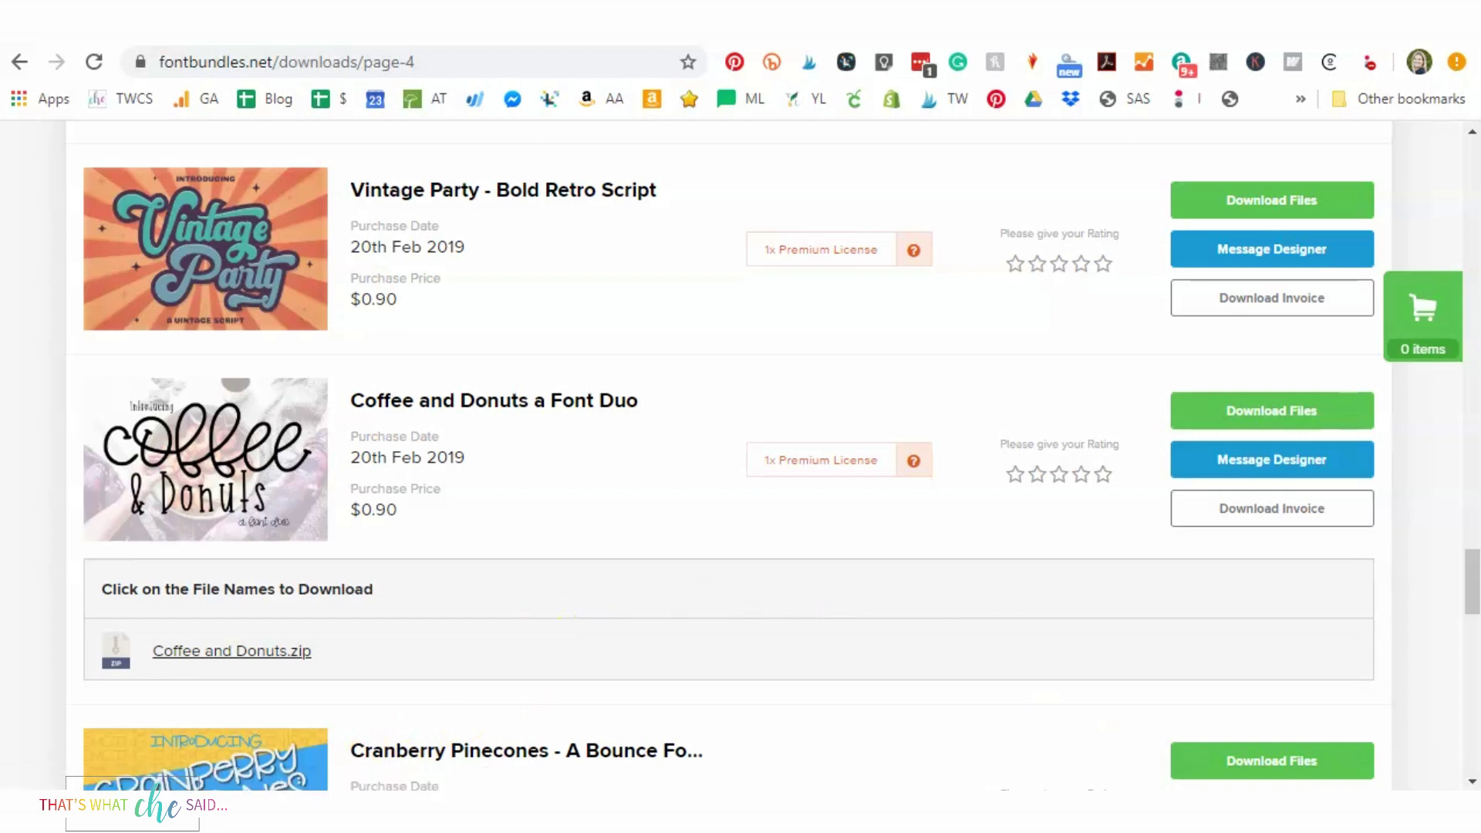
In the blank Word document, set the text size to 72 points and type Donut.
click(380, 810)
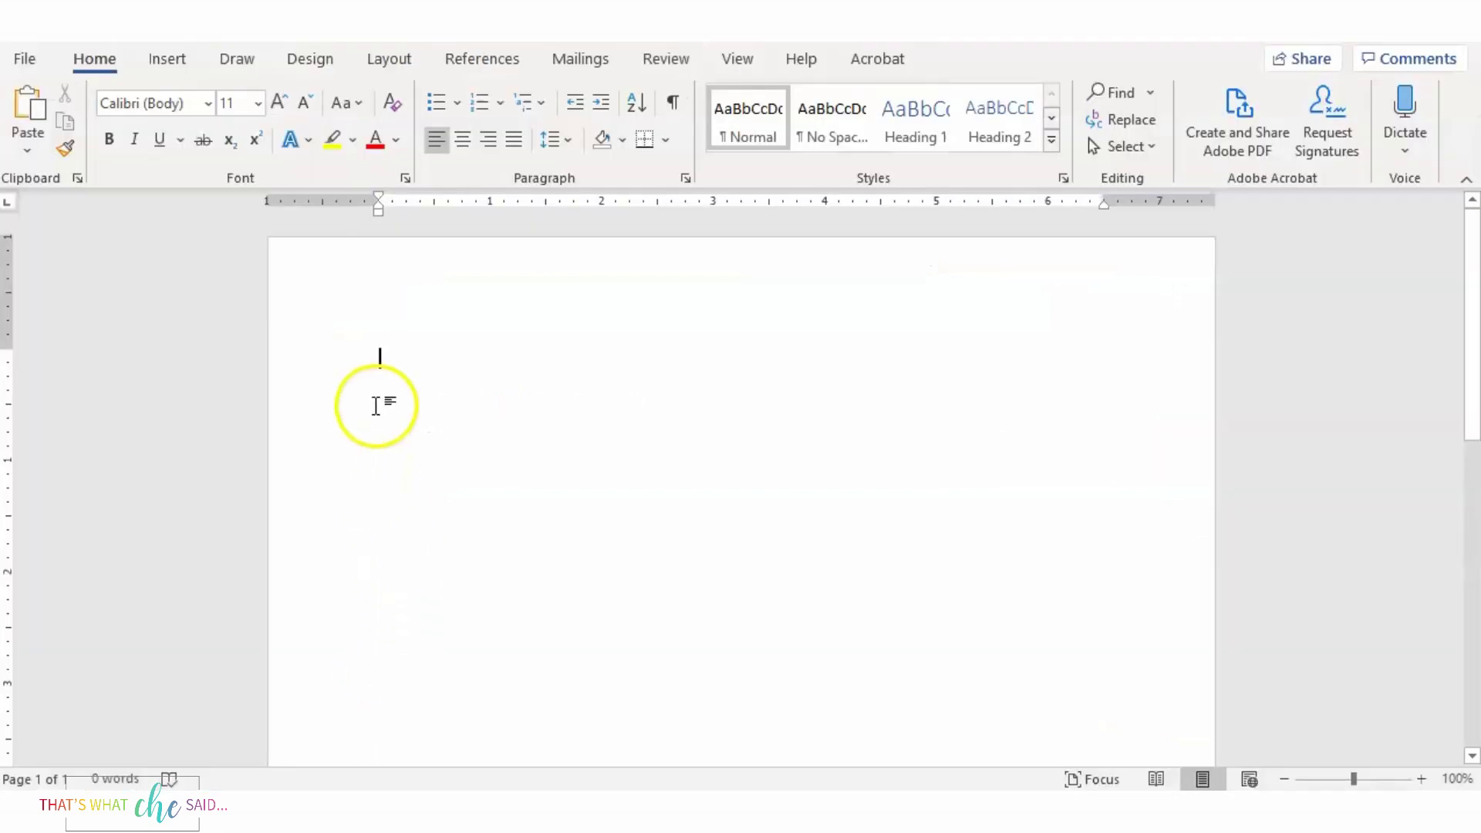
click(257, 107)
click(233, 532)
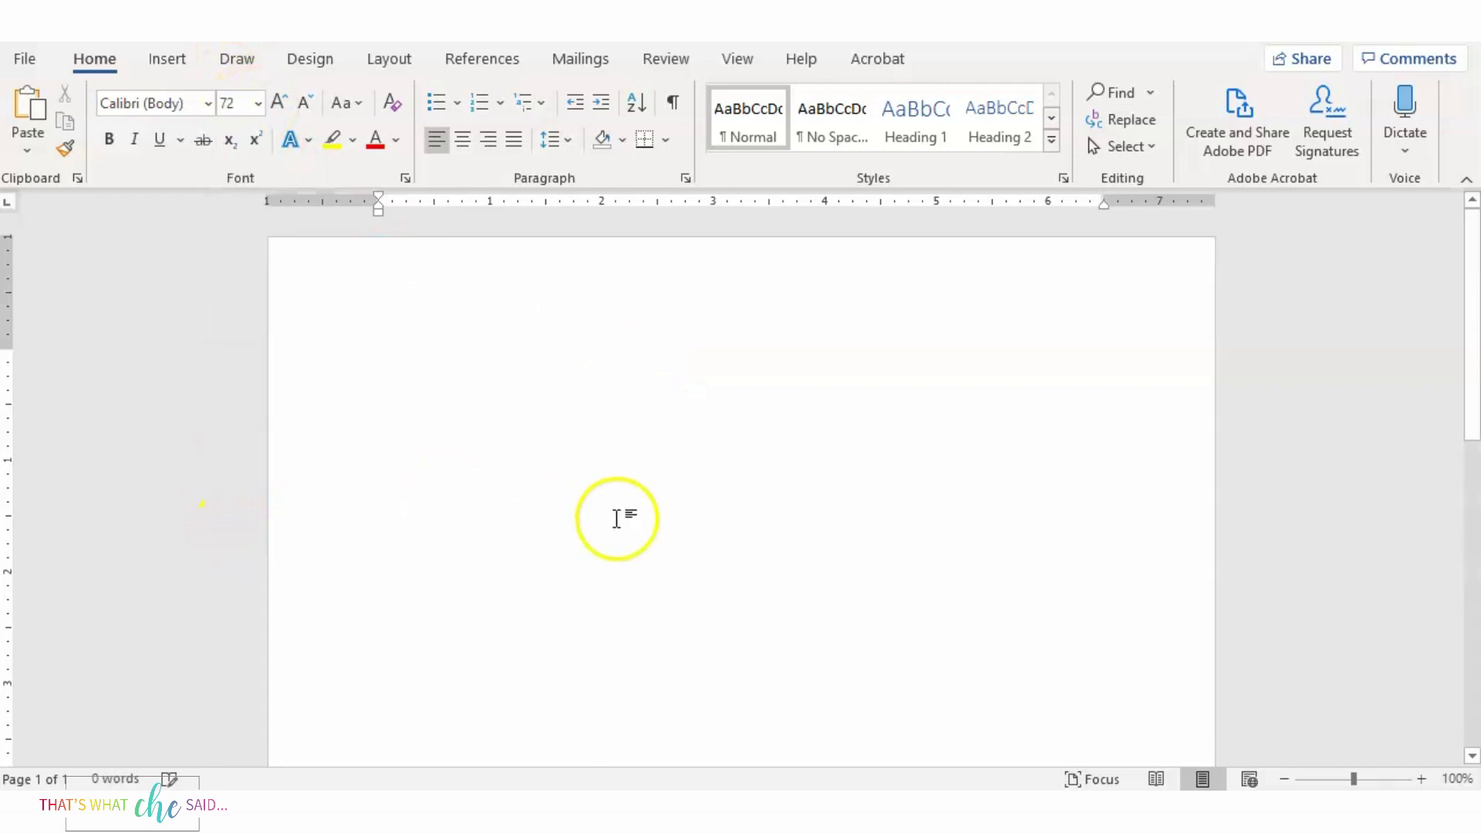
text(k)
key(BackSpace)
text(co)
key(BackSpace)
key(BackSpace)
key(BackSpace)
text(Donut)
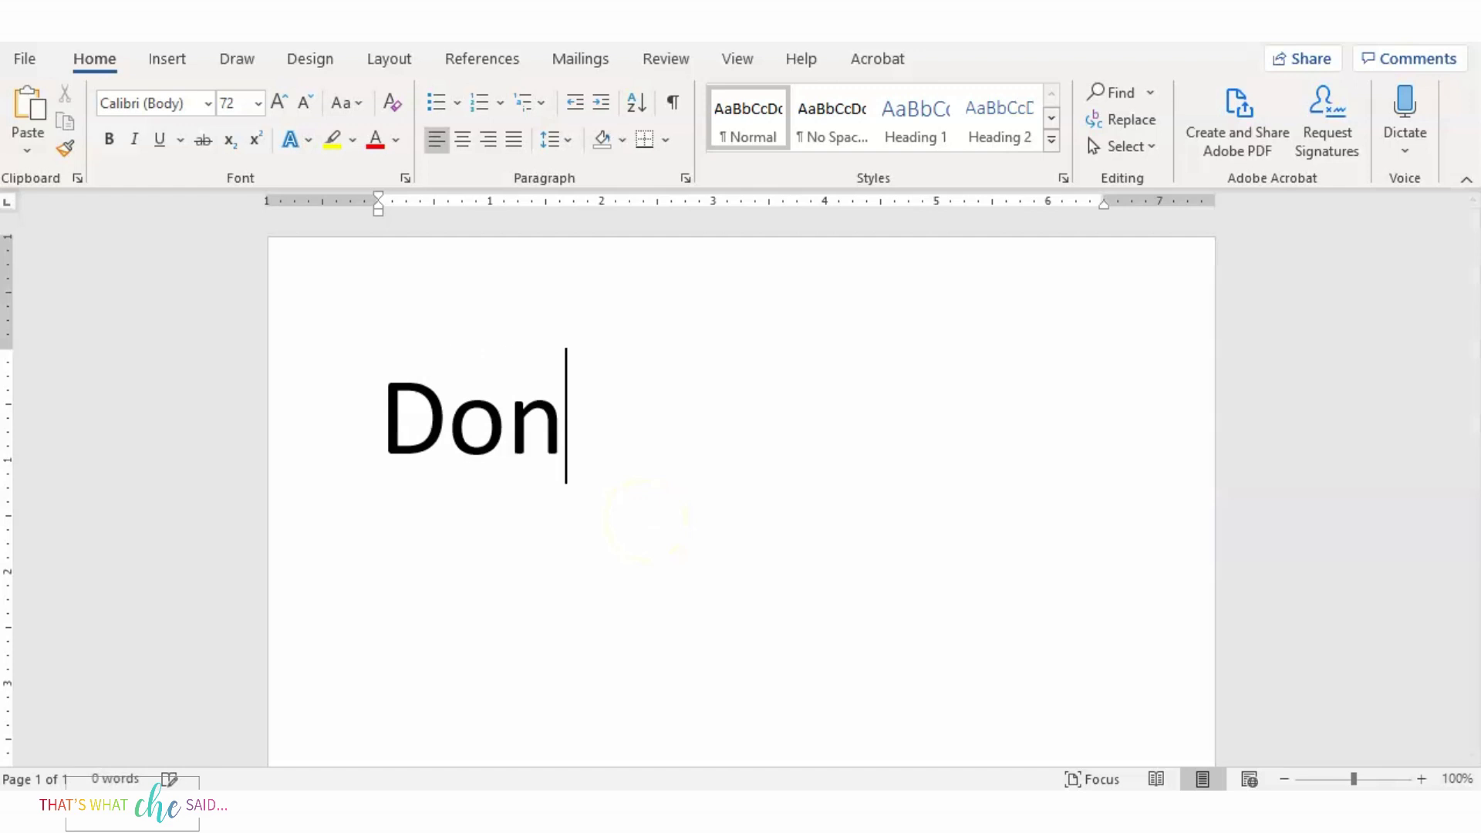
Apply the KL Donuts font to the word Donut.
click(145, 105)
text(KL Donuts)
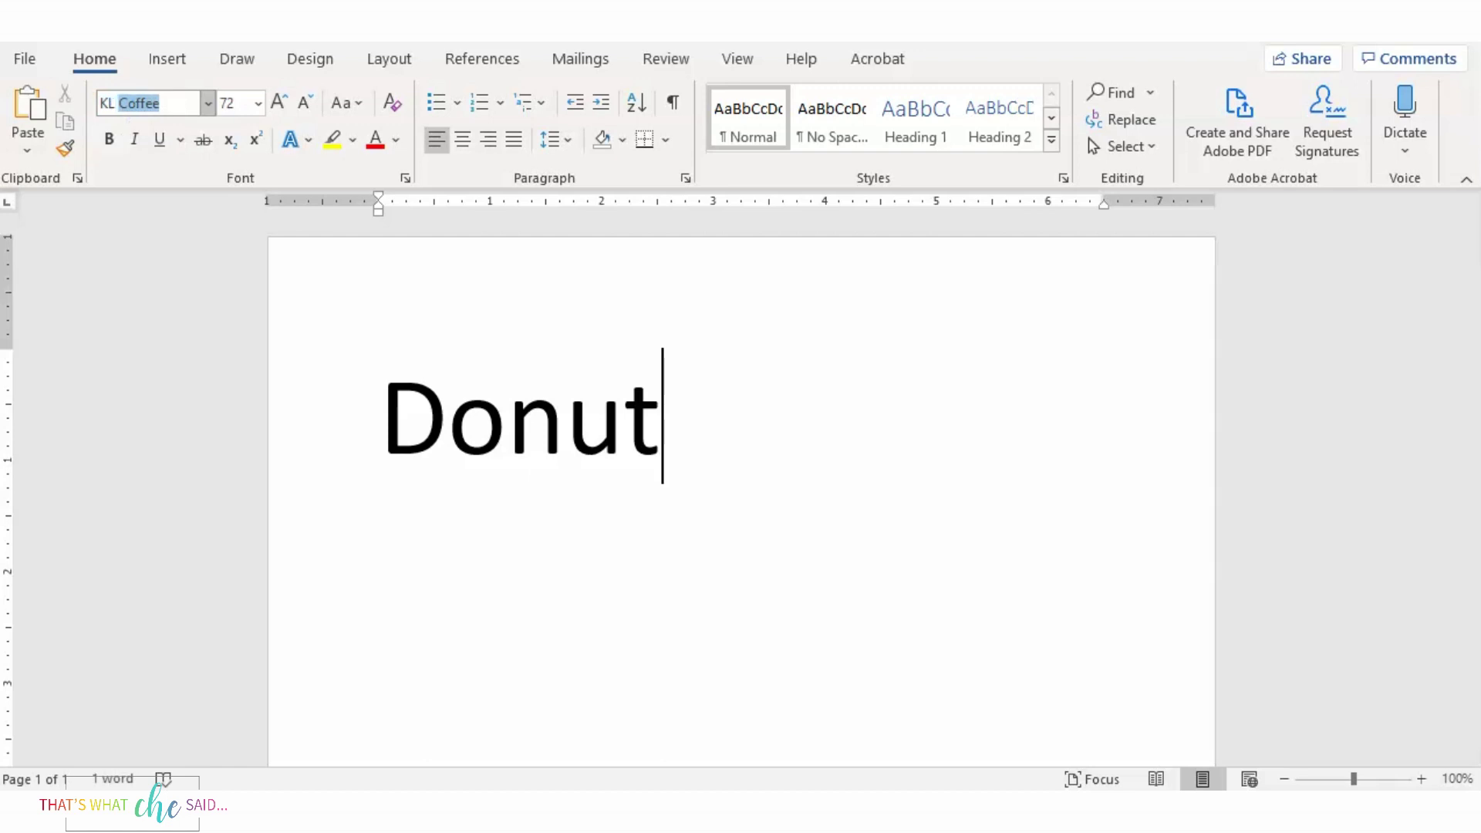
key(Return)
click(403, 417)
drag(403, 417, 713, 429)
click(172, 107)
text(KL Donuts)
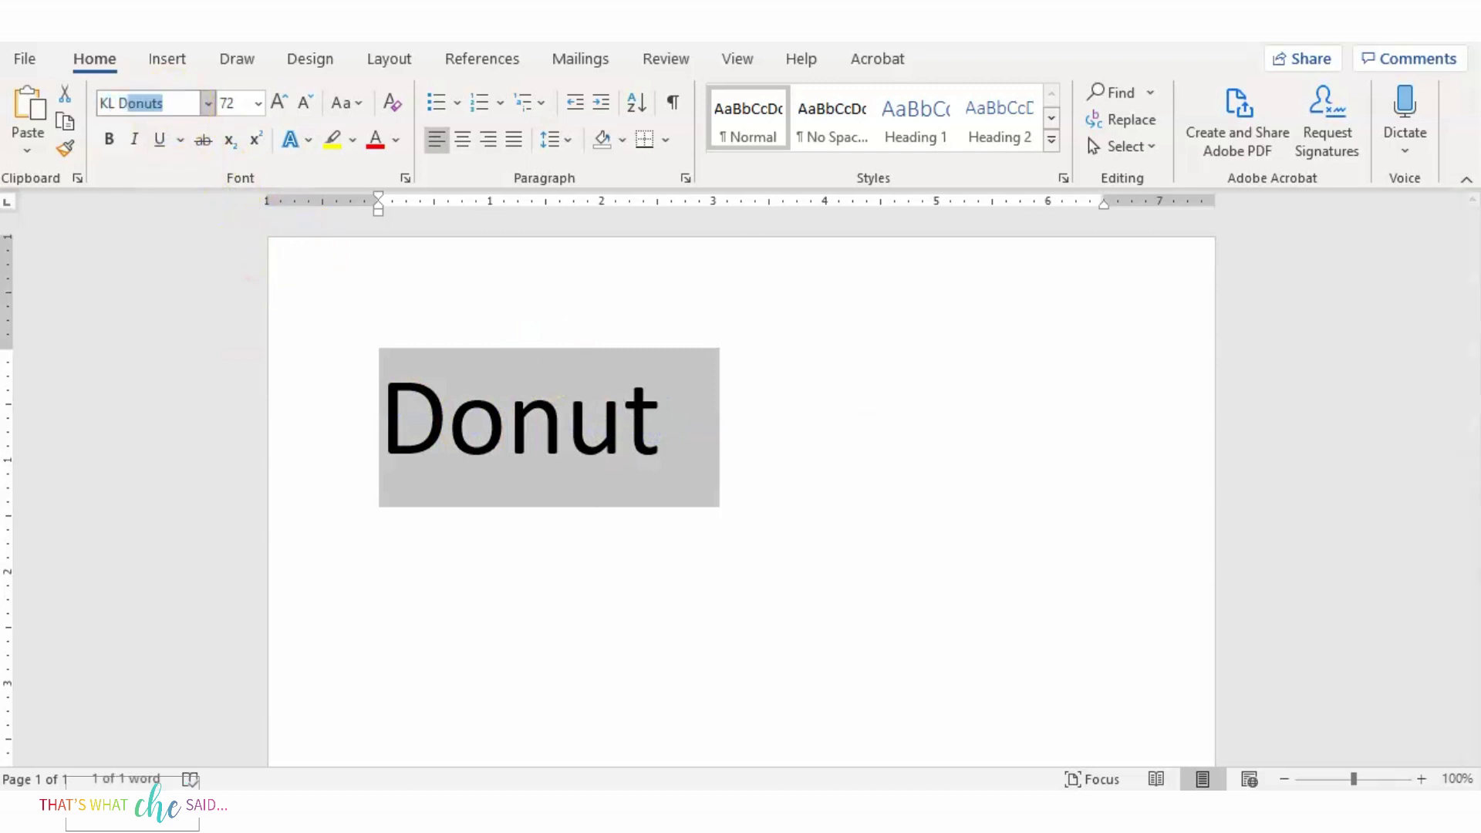
key(Return)
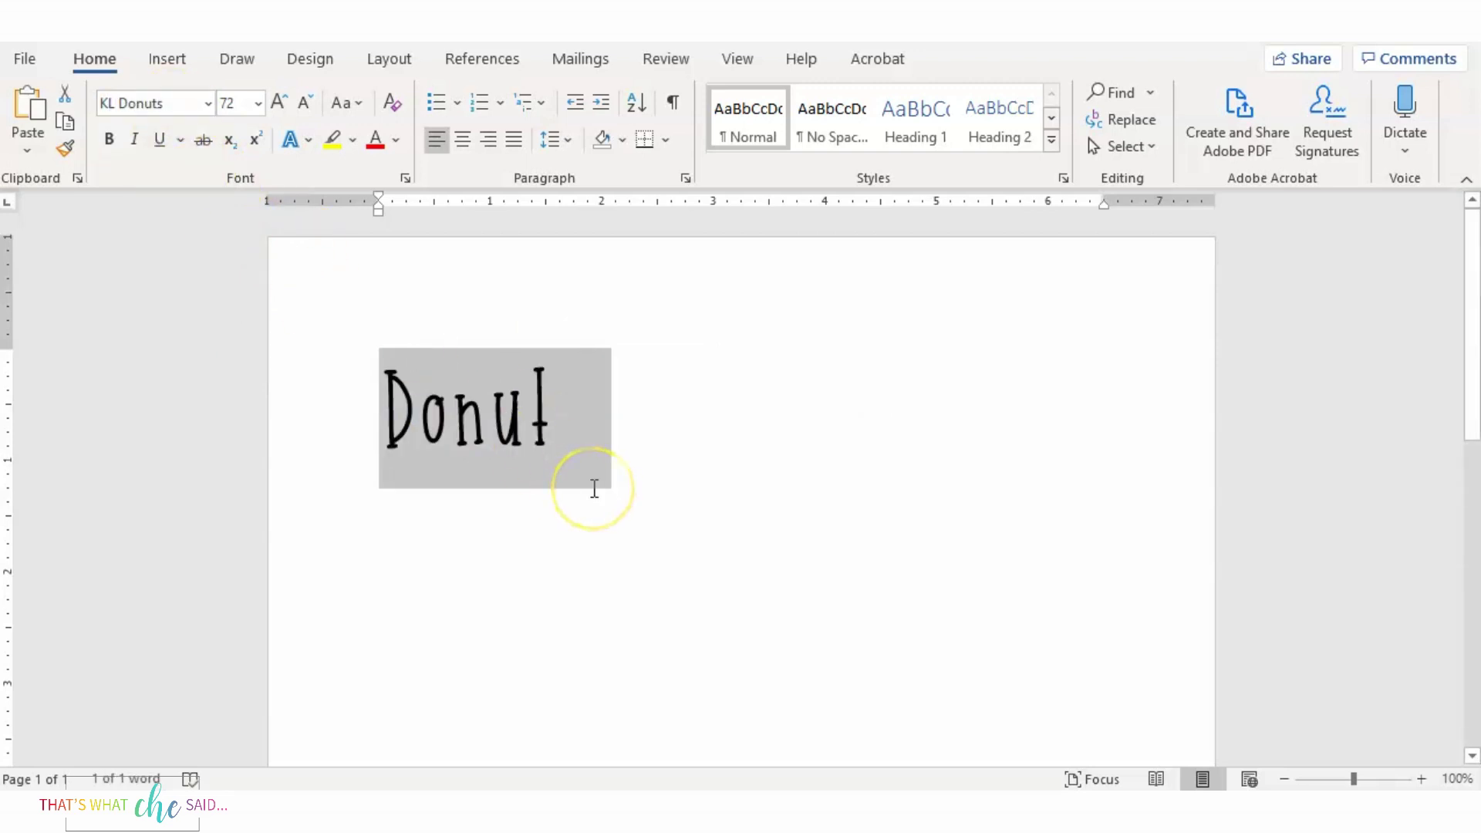
Add Coffe on a new line below Donut and style it in KL Coffee.
click(590, 436)
key(Return)
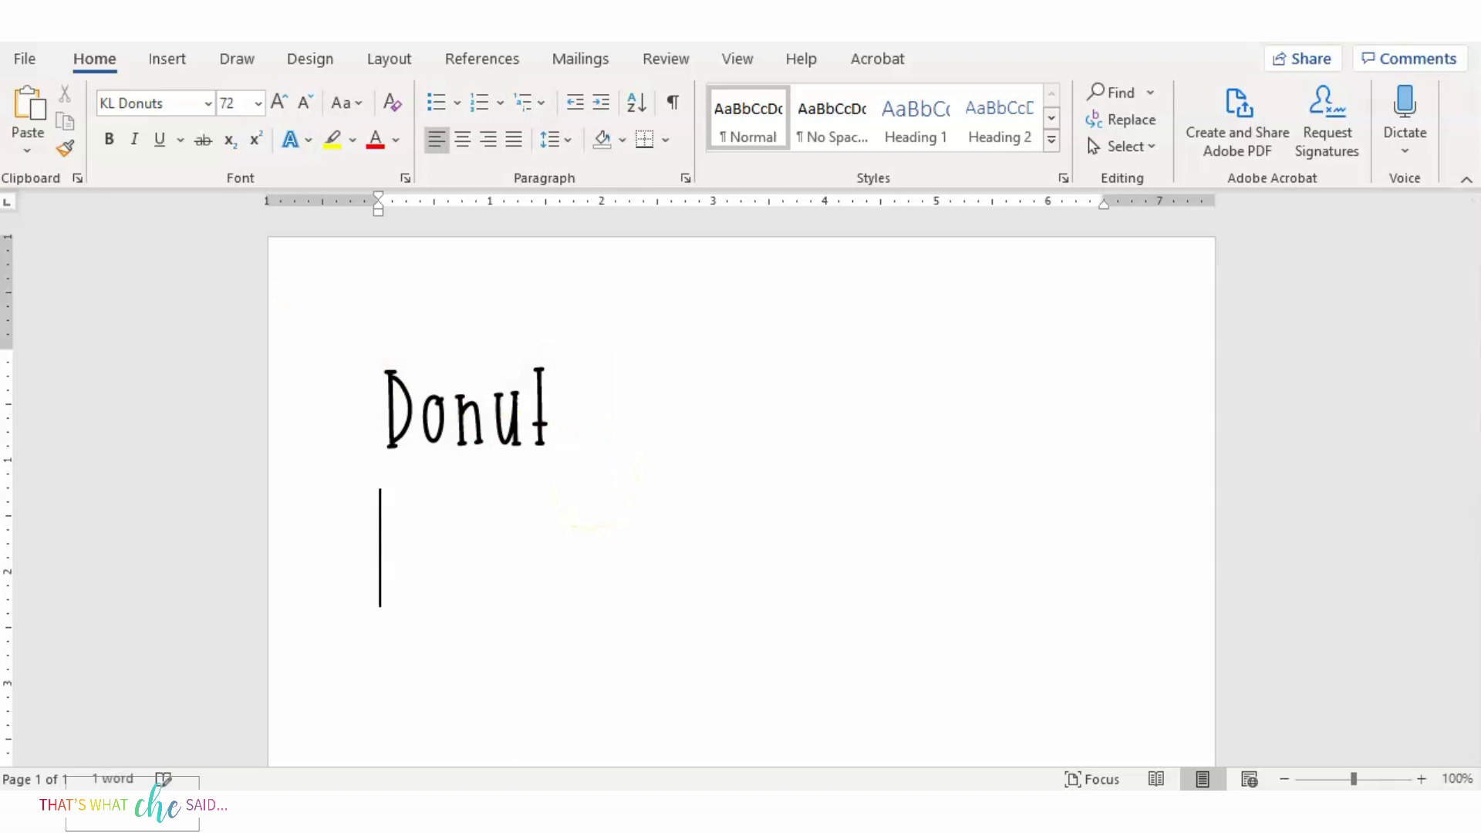
text(Coffe)
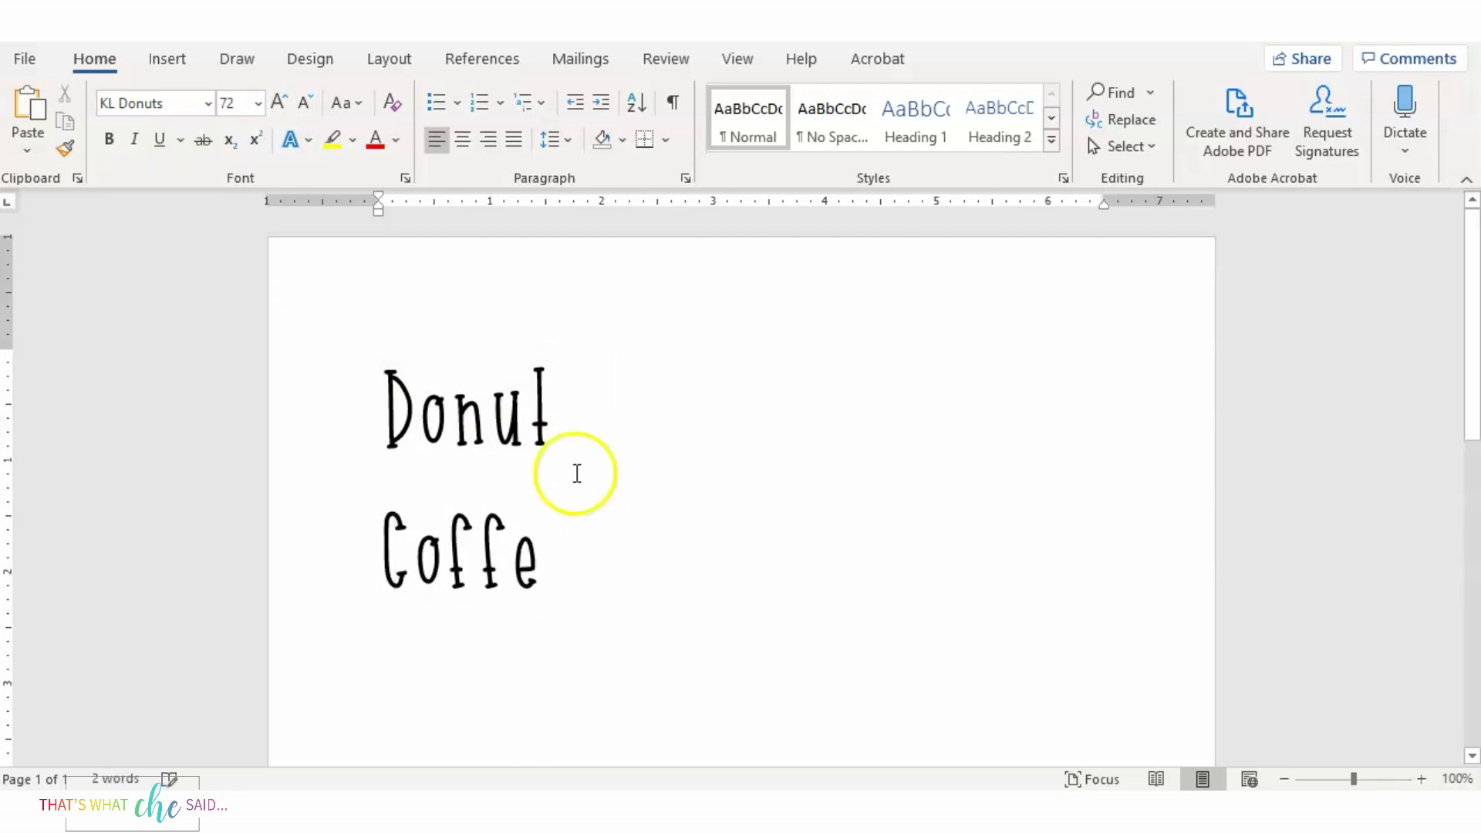
drag(378, 540, 598, 557)
click(149, 103)
double_click(151, 103)
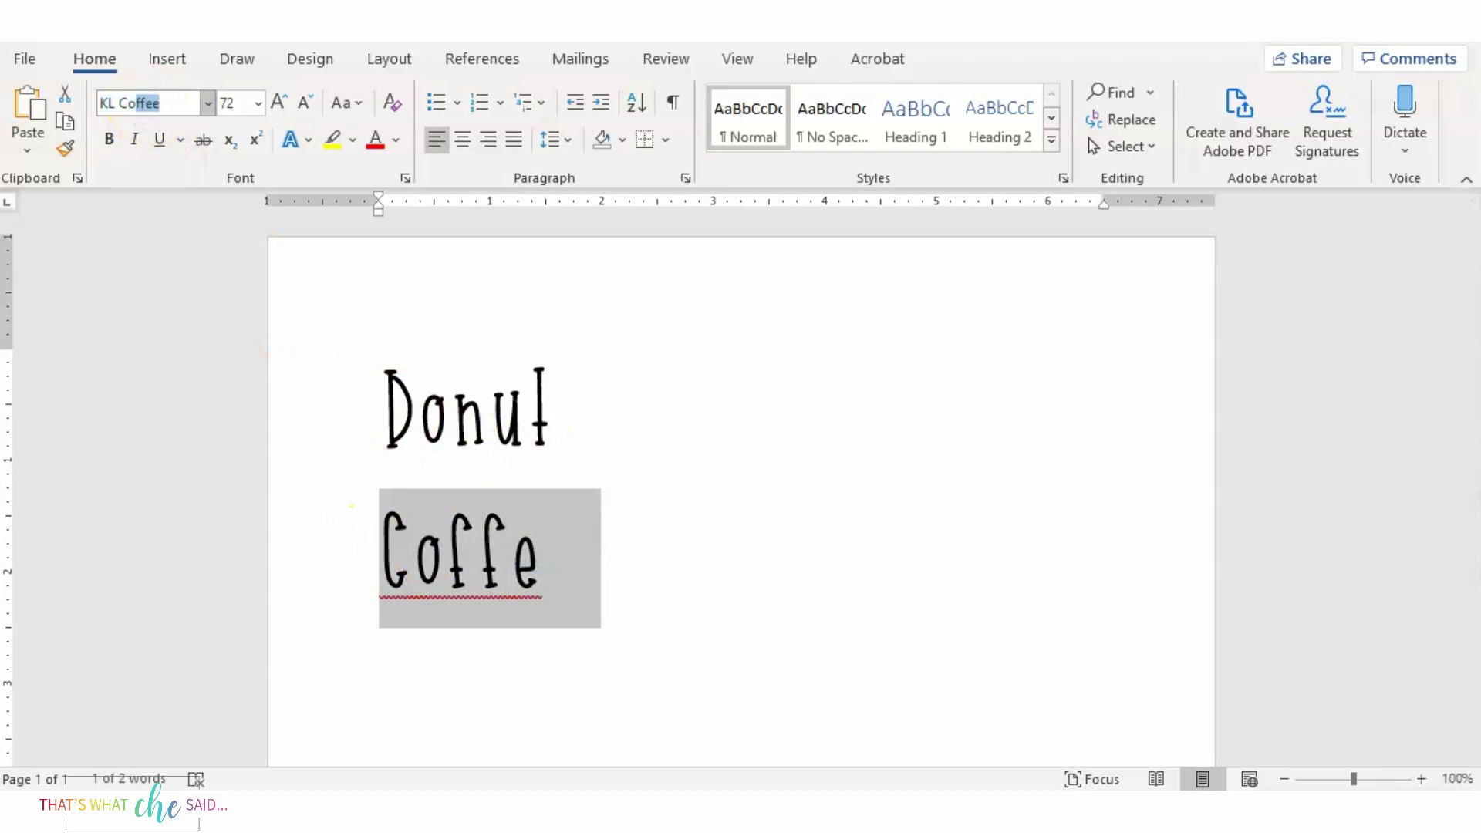
text(Co)
key(Return)
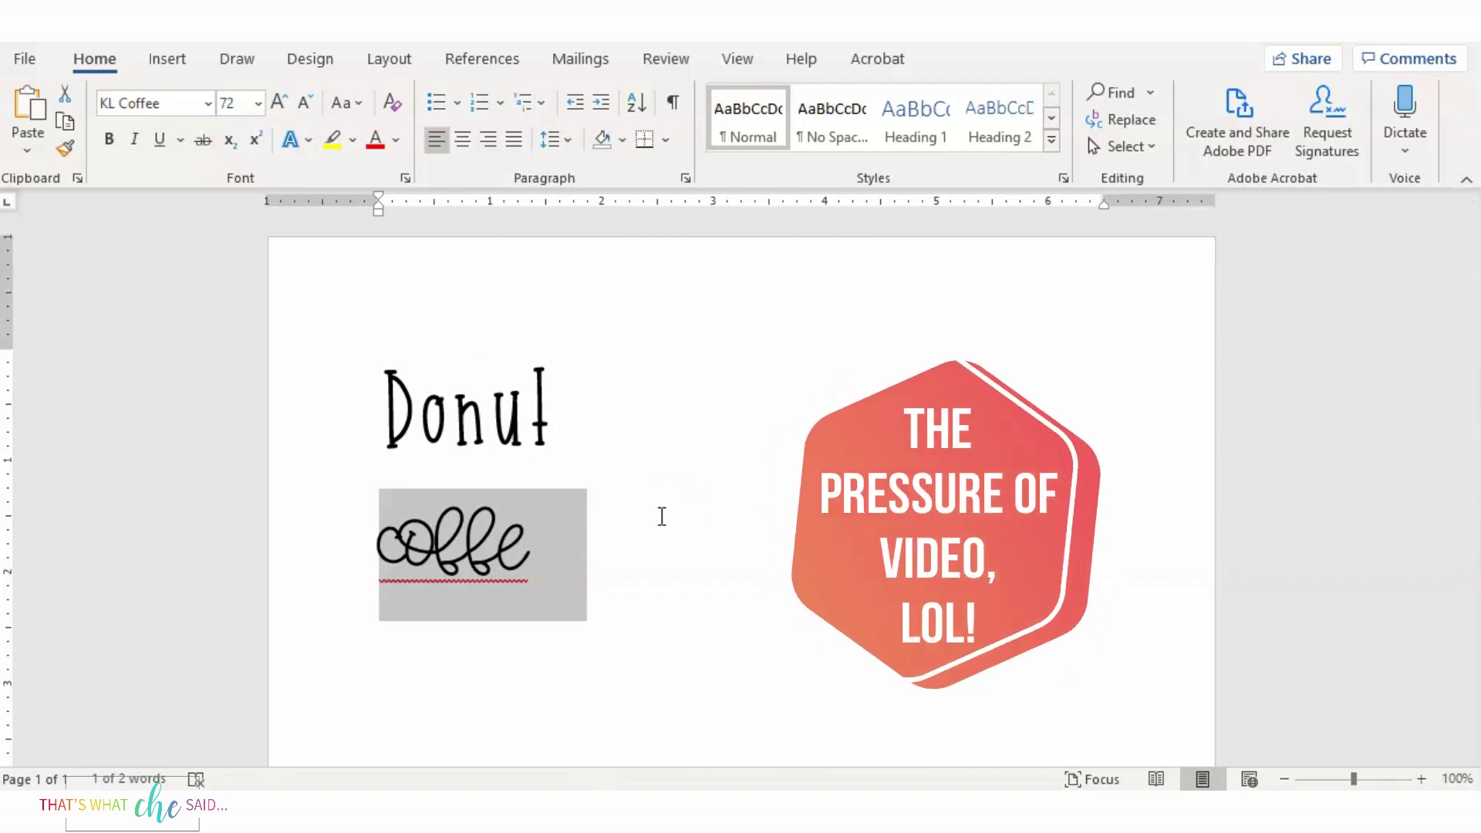
click(685, 520)
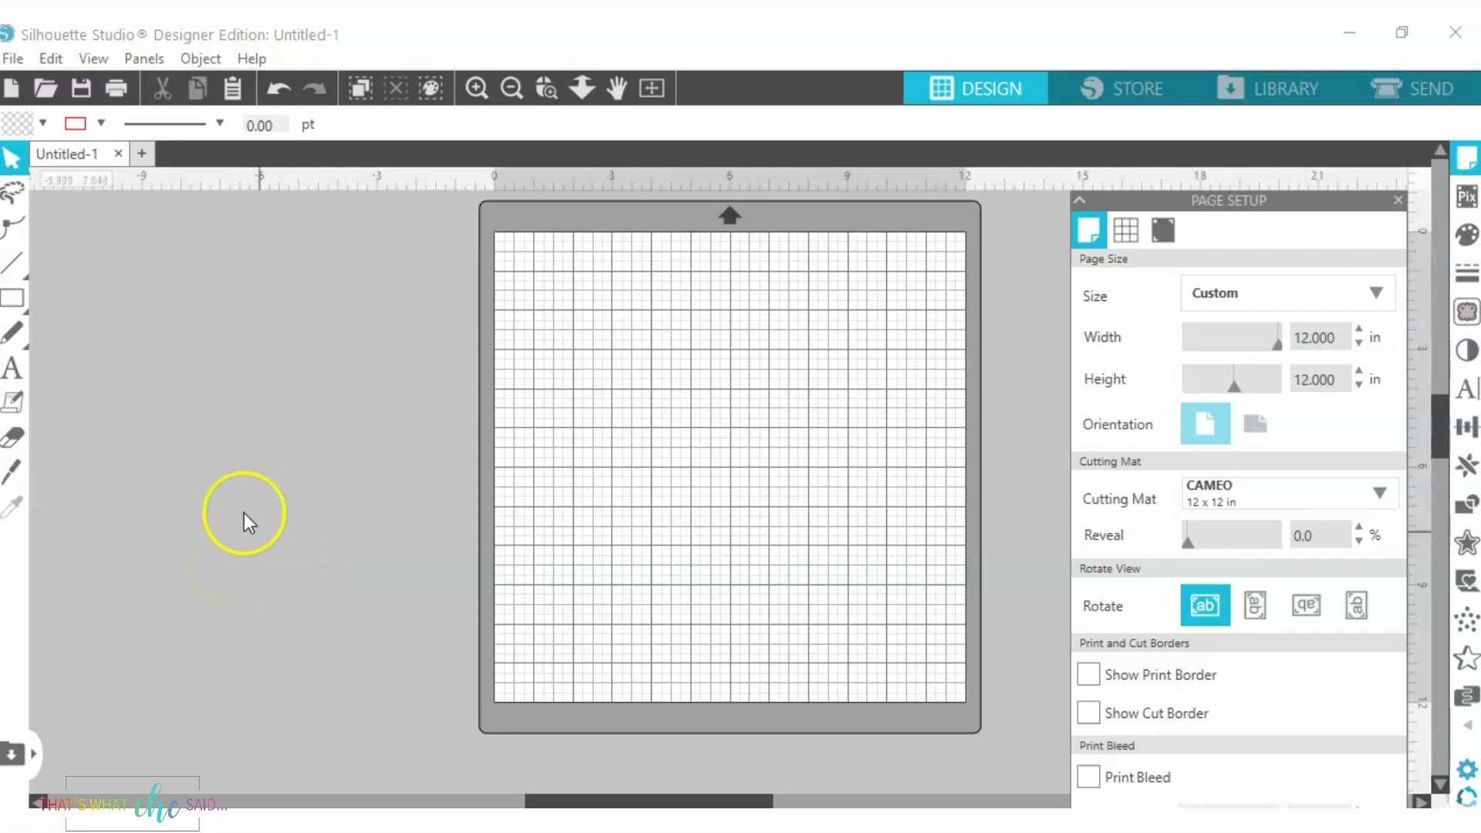
Type the name in Arial on the mat and scale it to 173.92 pt, about 6.98 in wide.
click(11, 372)
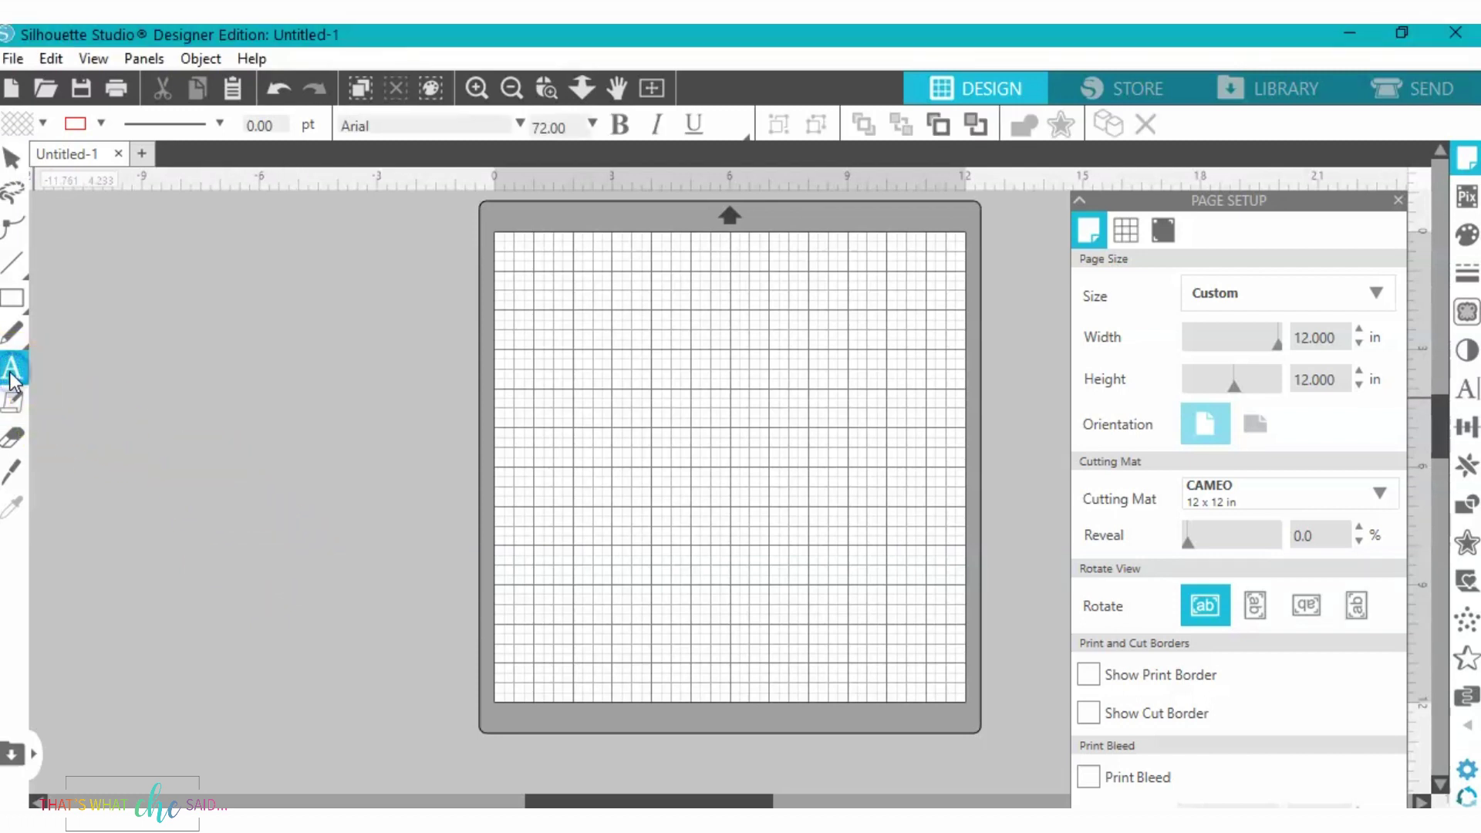
click(648, 457)
click(753, 439)
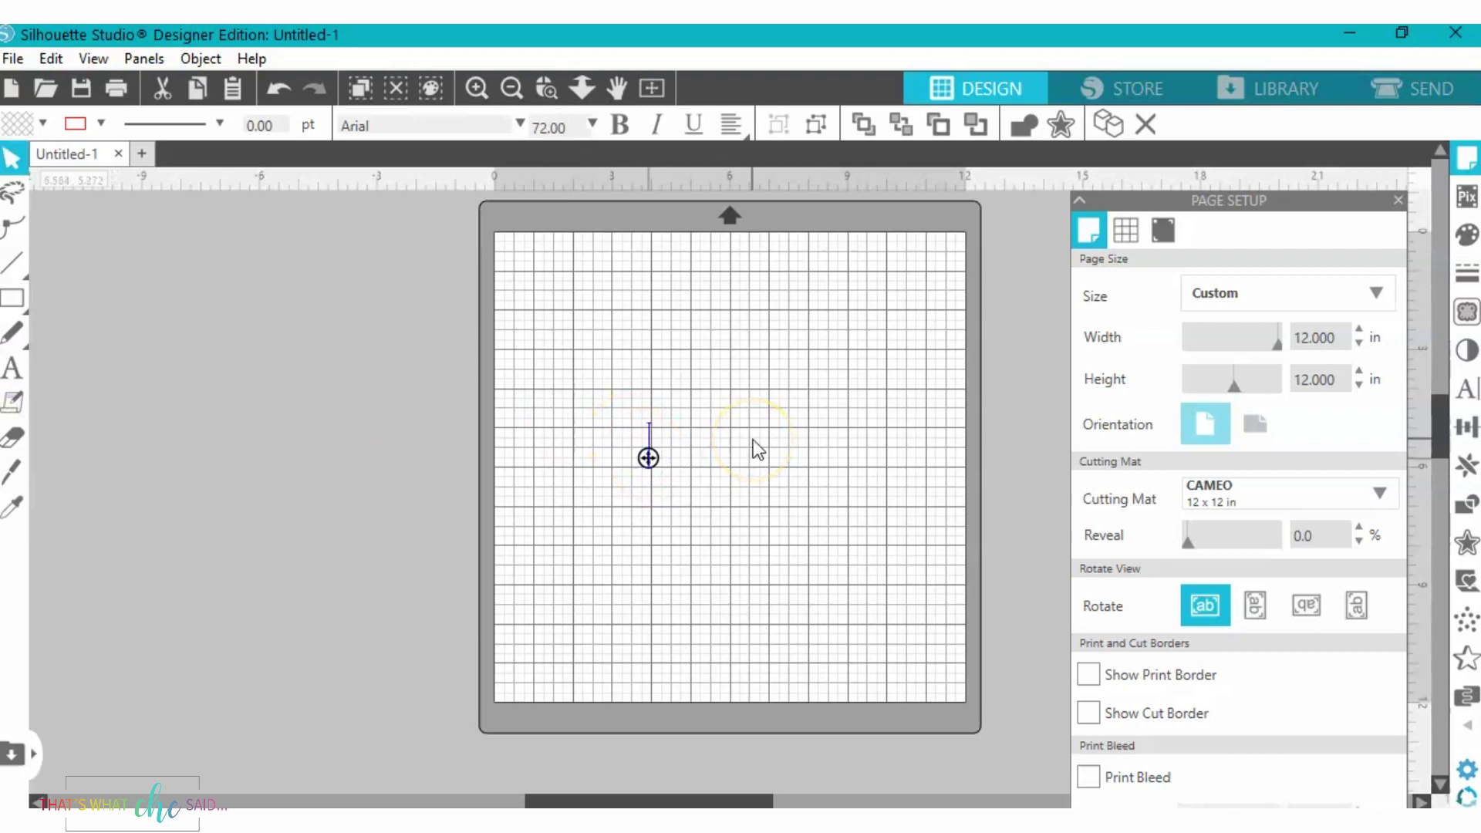
text(Cheryl)
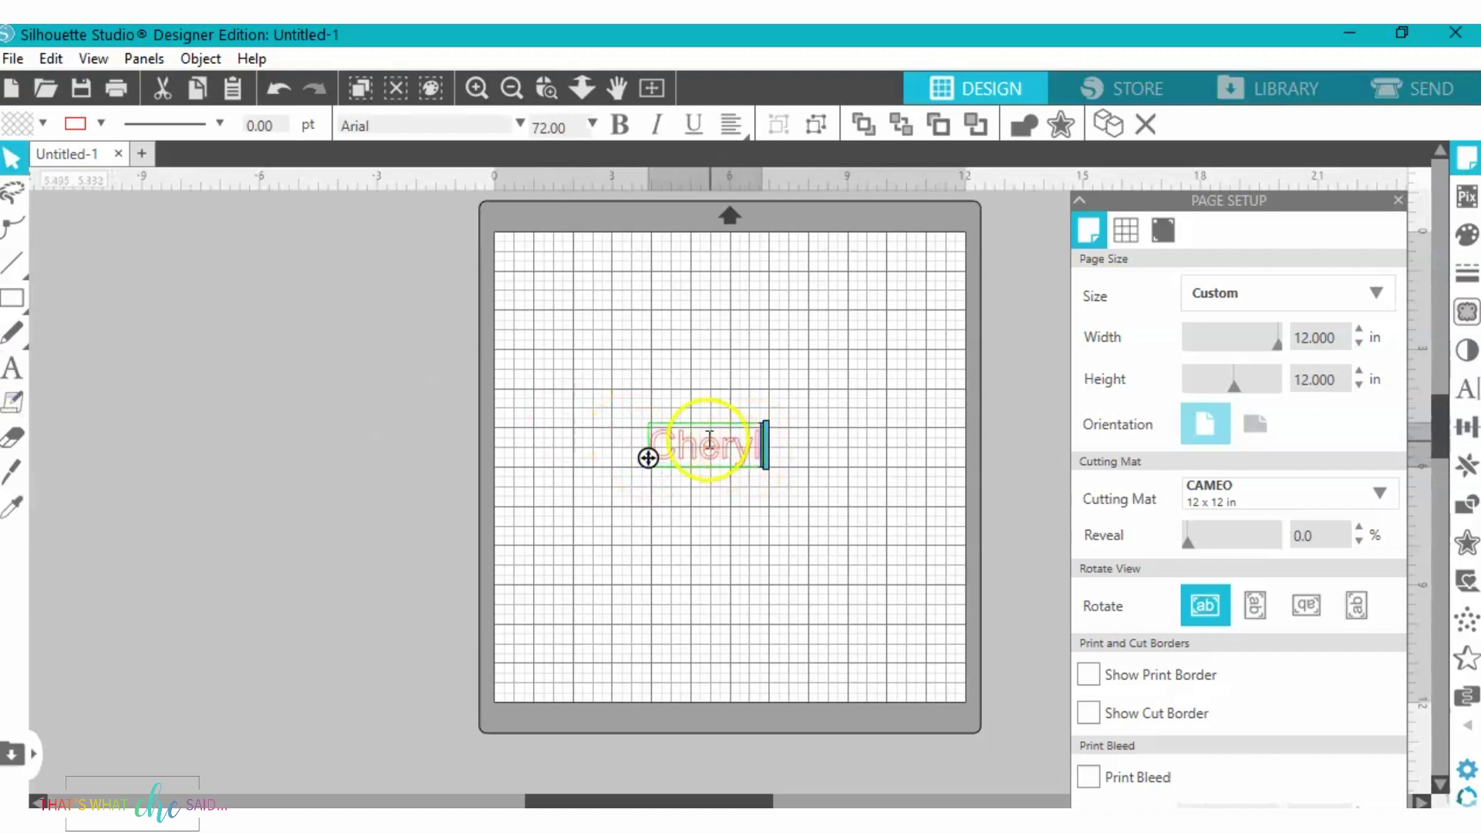
click(11, 191)
click(738, 461)
drag(738, 461, 919, 569)
drag(843, 489, 859, 405)
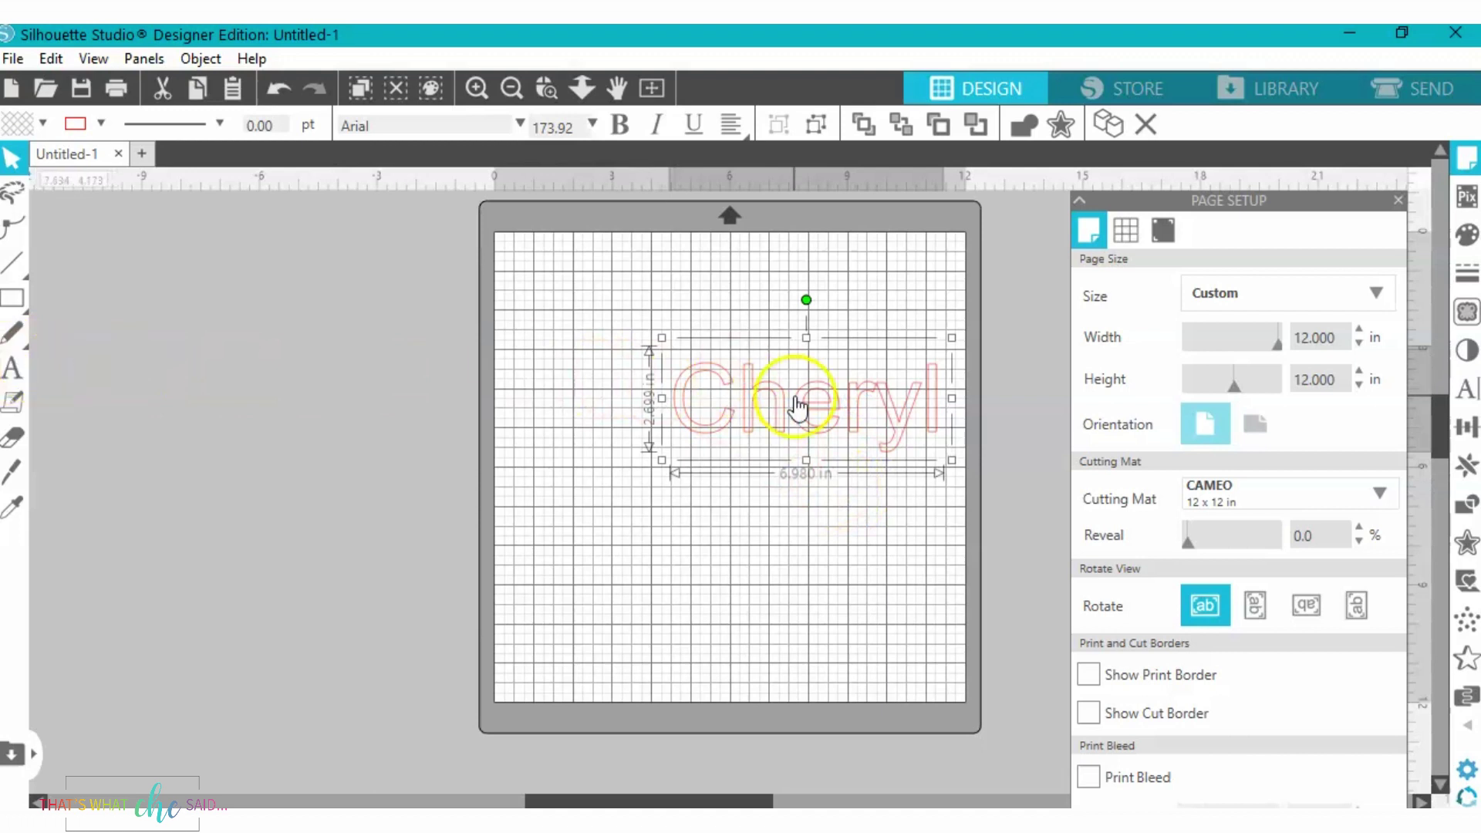
Open the Text Style panel and scroll the font list looking for Believer.
click(1466, 389)
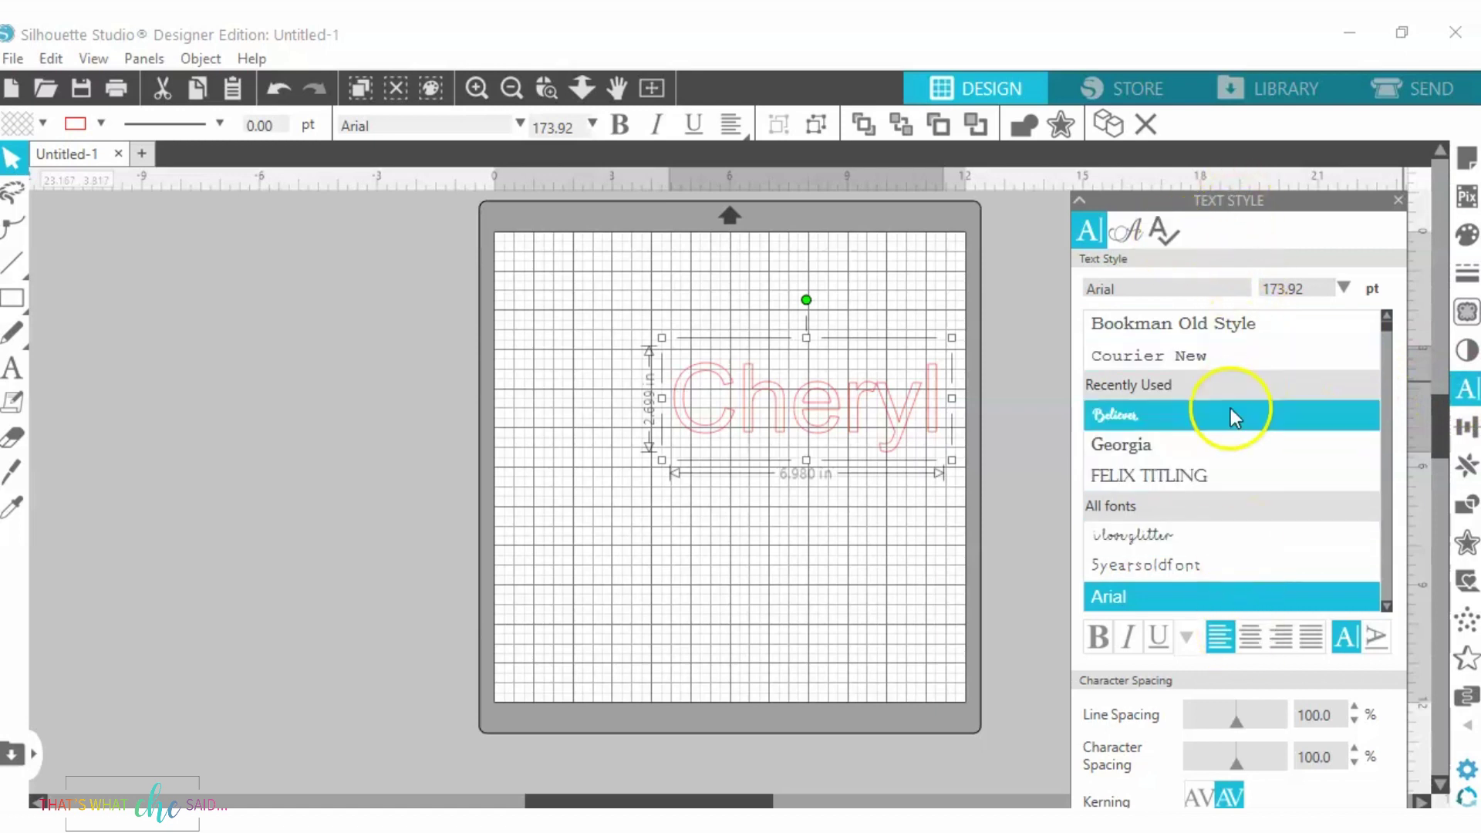
click(1098, 637)
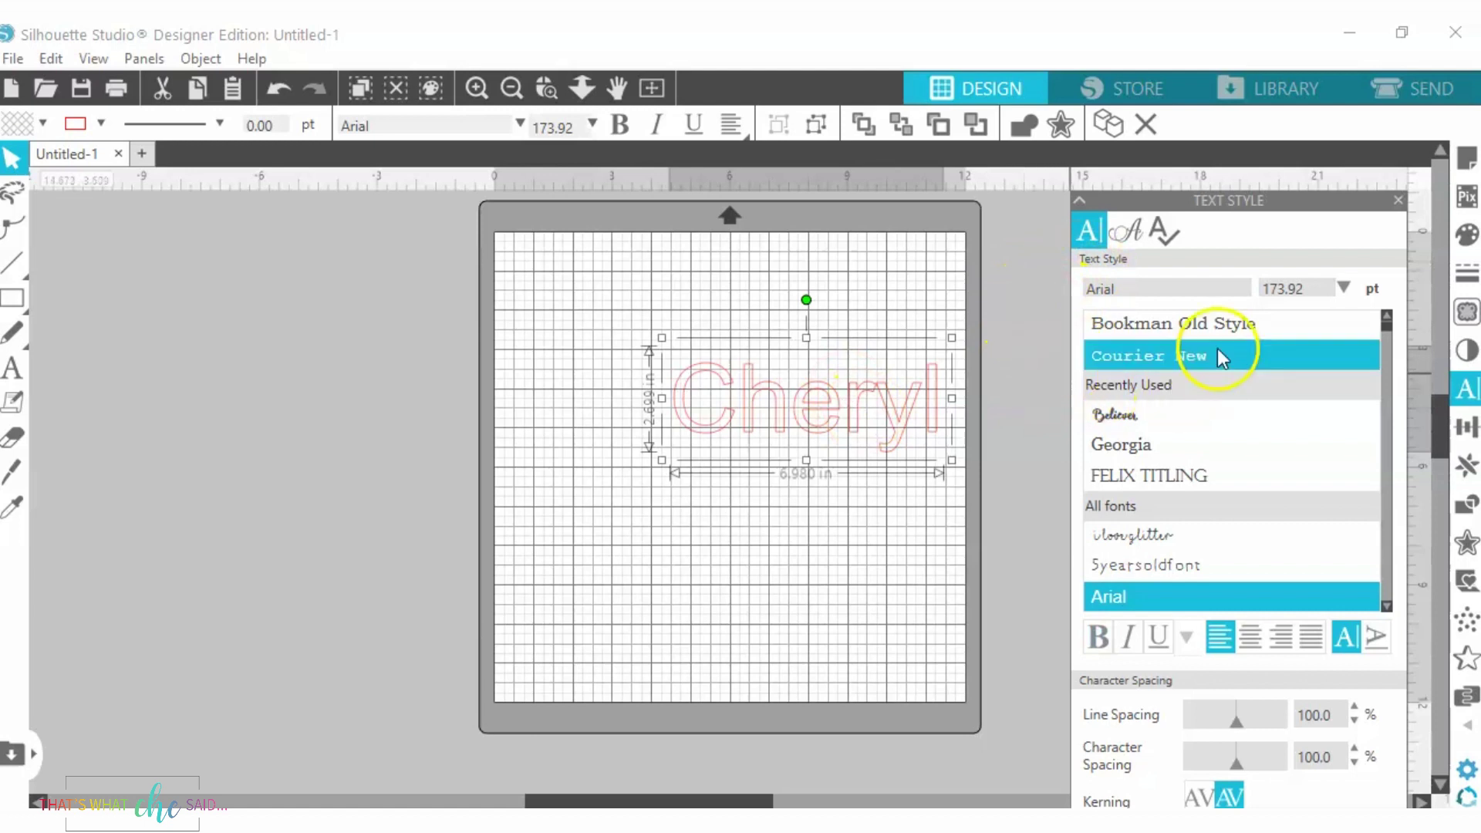
scroll(1235, 368, down, 10)
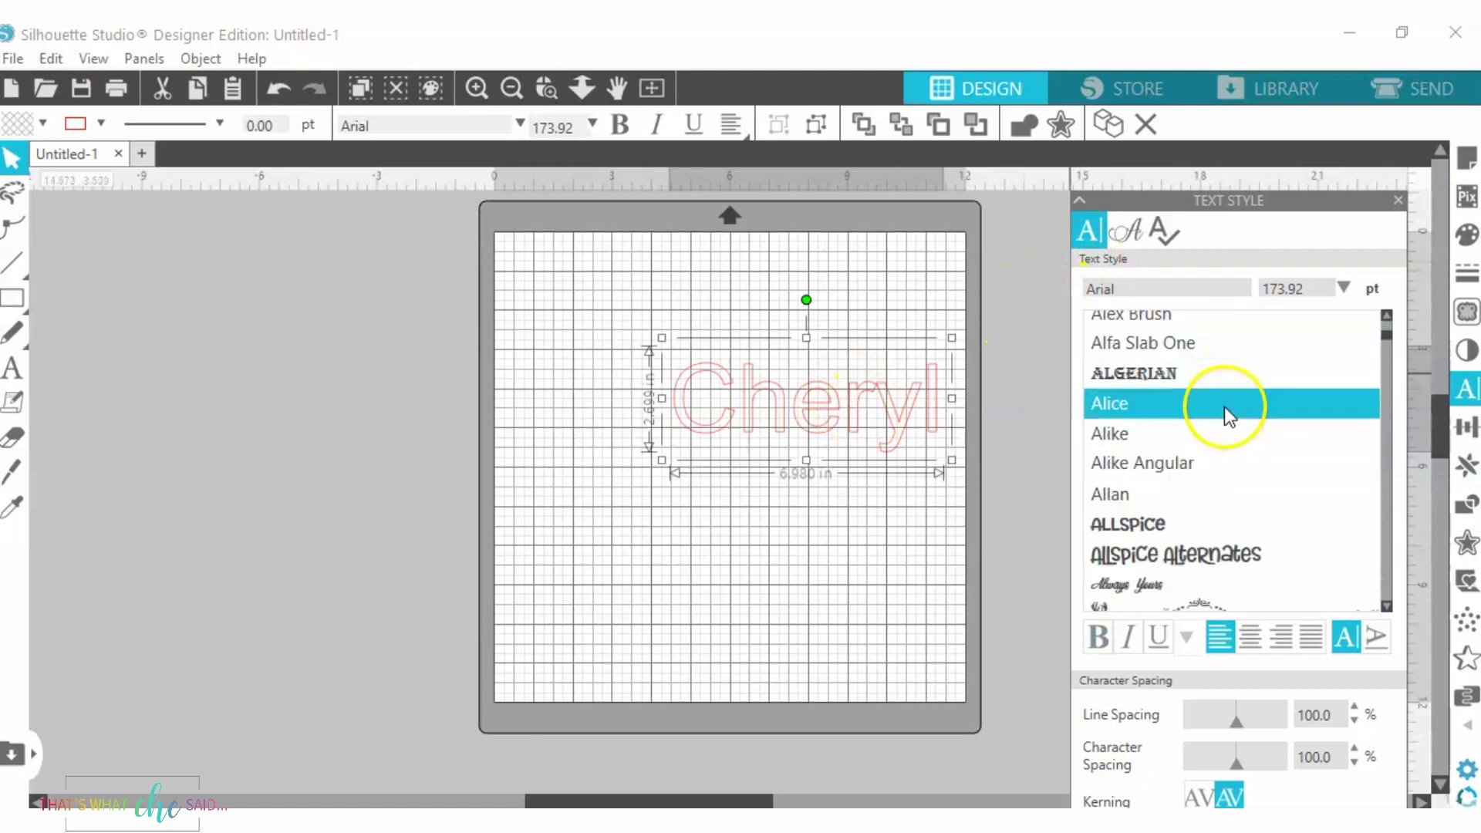
scroll(1222, 417, up, 10)
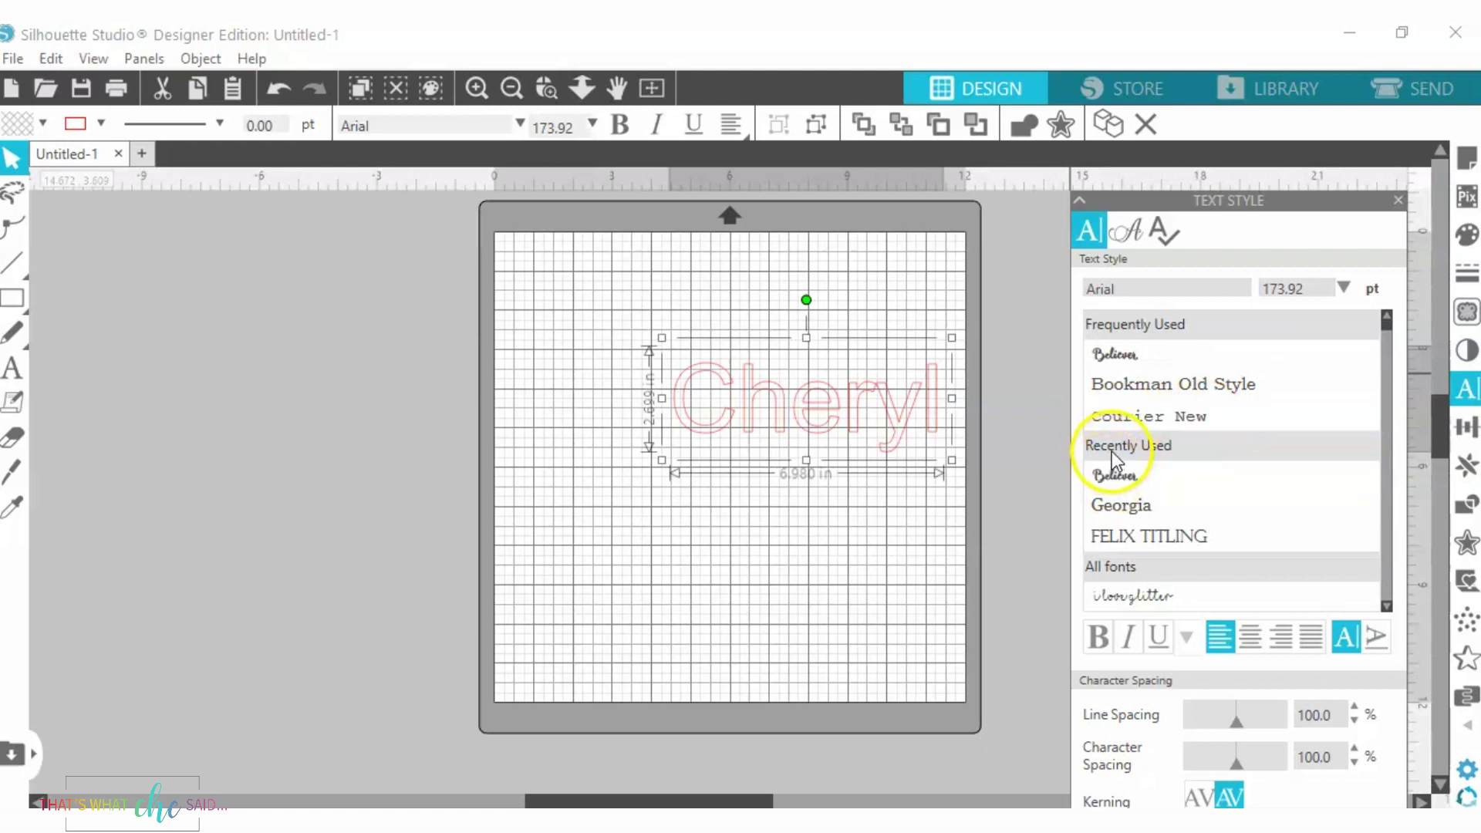
Change the name's font to Believer and enlarge it to 281.13 pt, about 7 inches wide.
click(1134, 289)
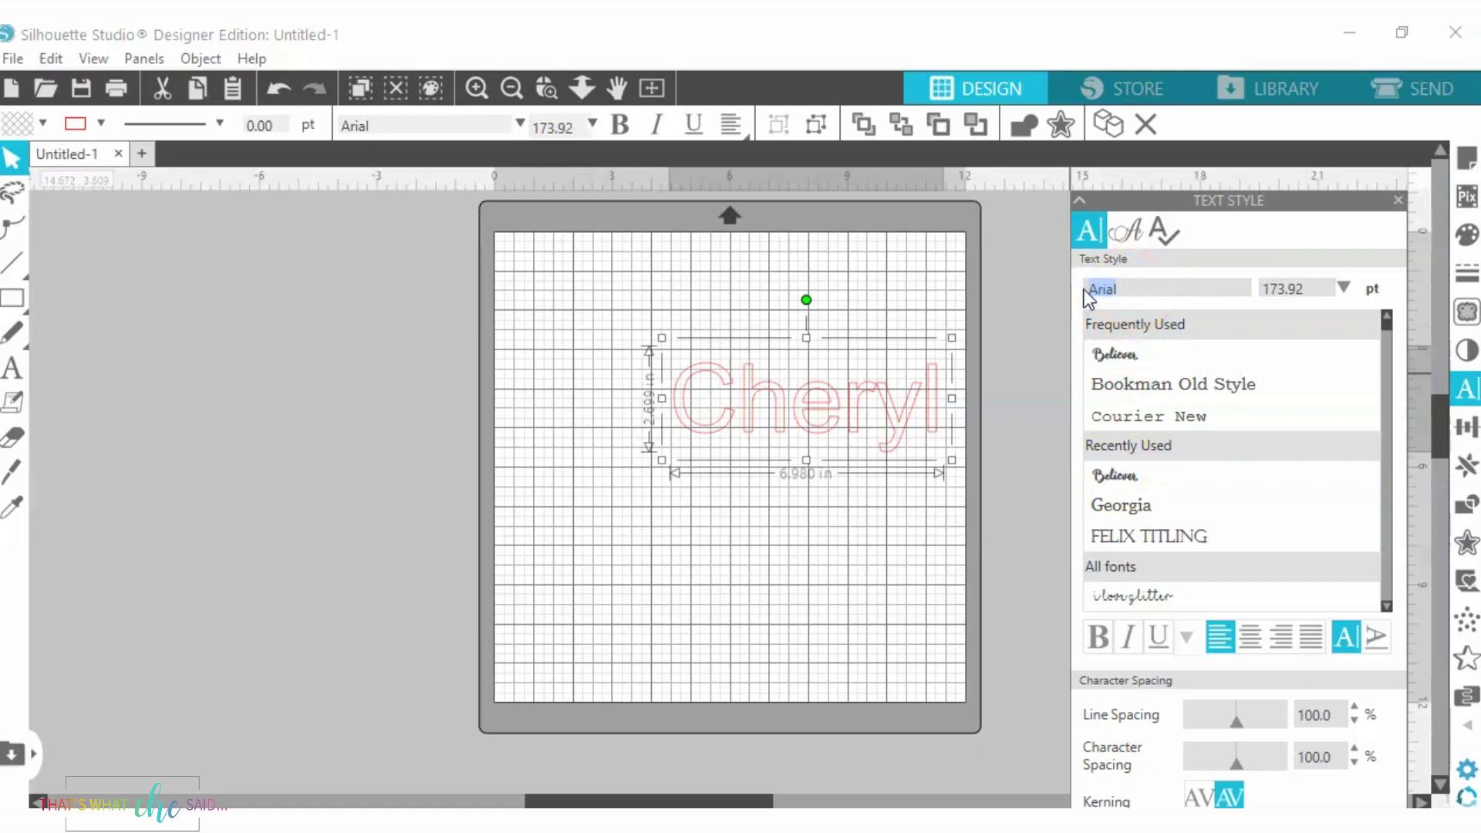
text(believer)
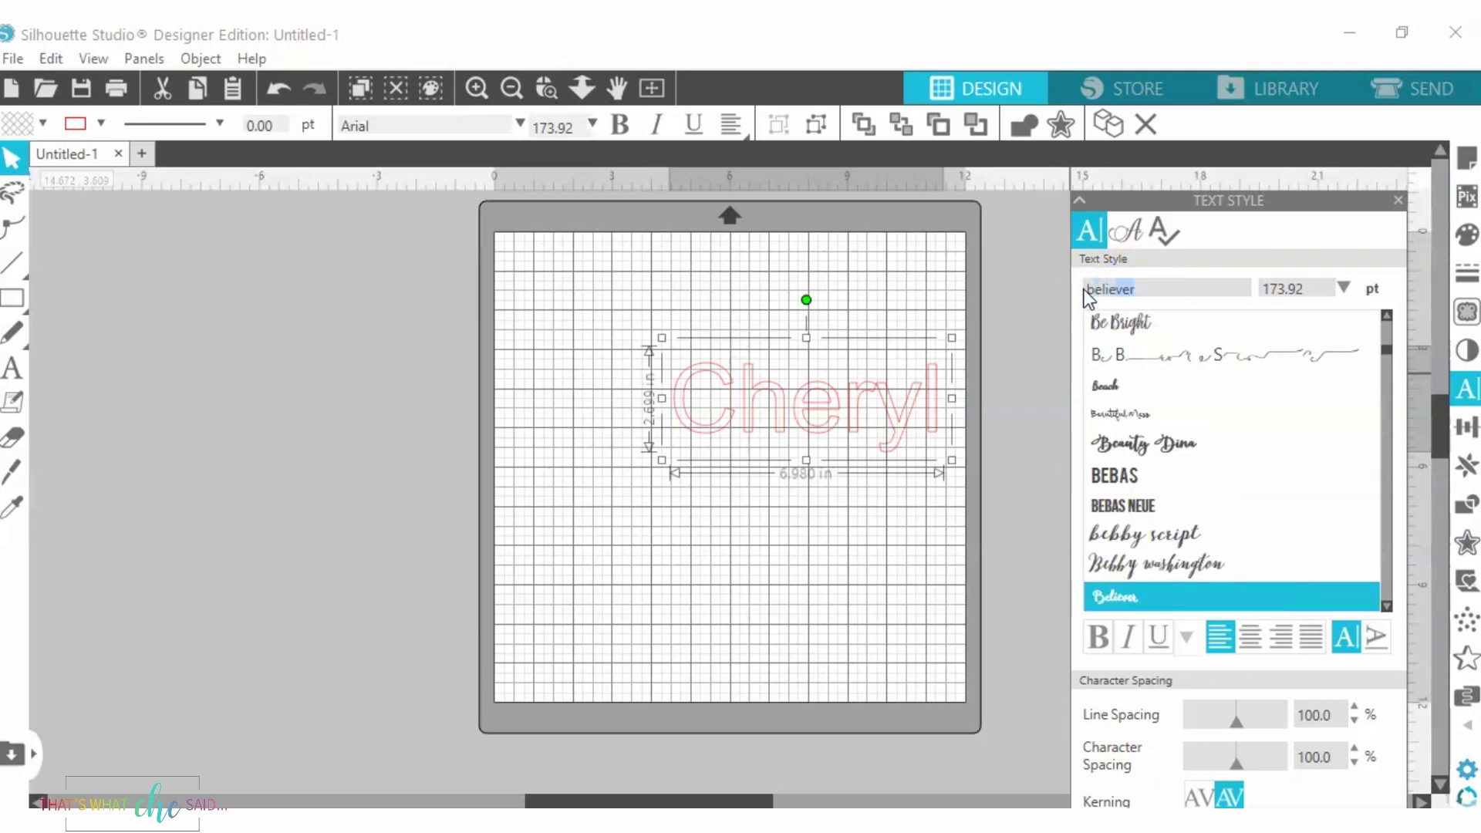
key(Return)
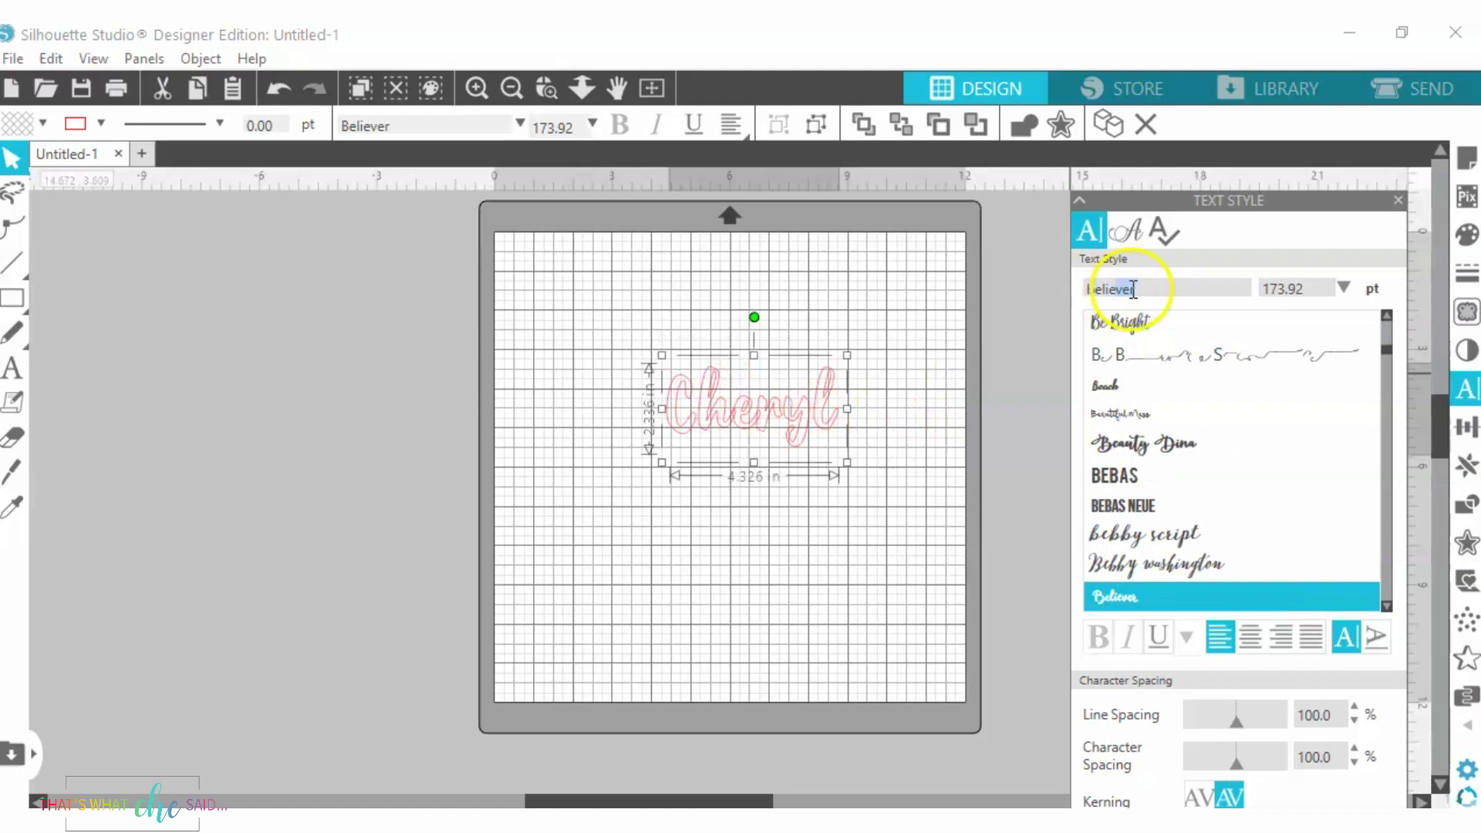
drag(1133, 290, 1119, 284)
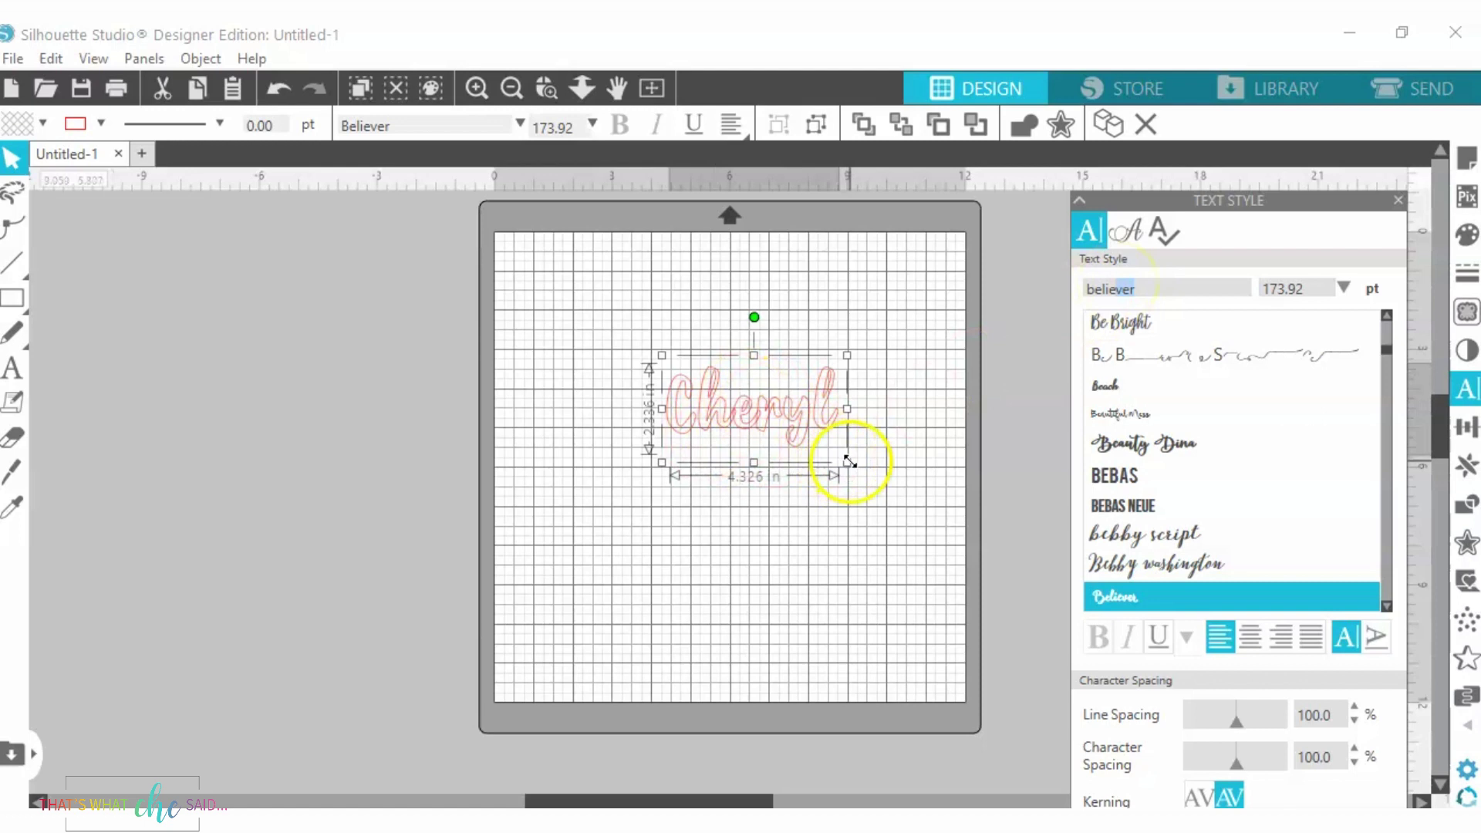
drag(849, 462, 941, 550)
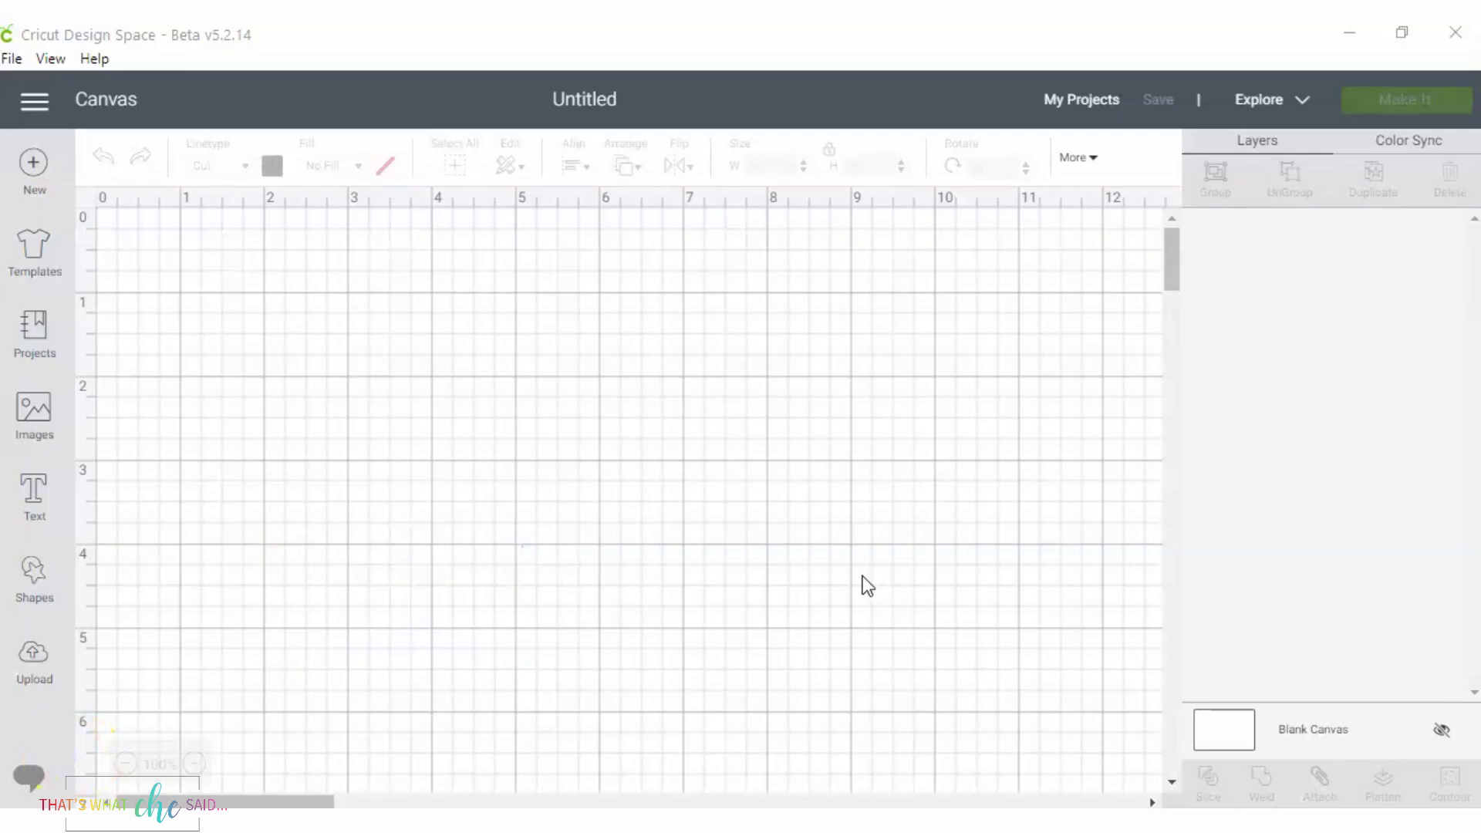
Add the name as Cricut Sans 72 text, move it up the canvas, and open the Fonts list.
click(35, 493)
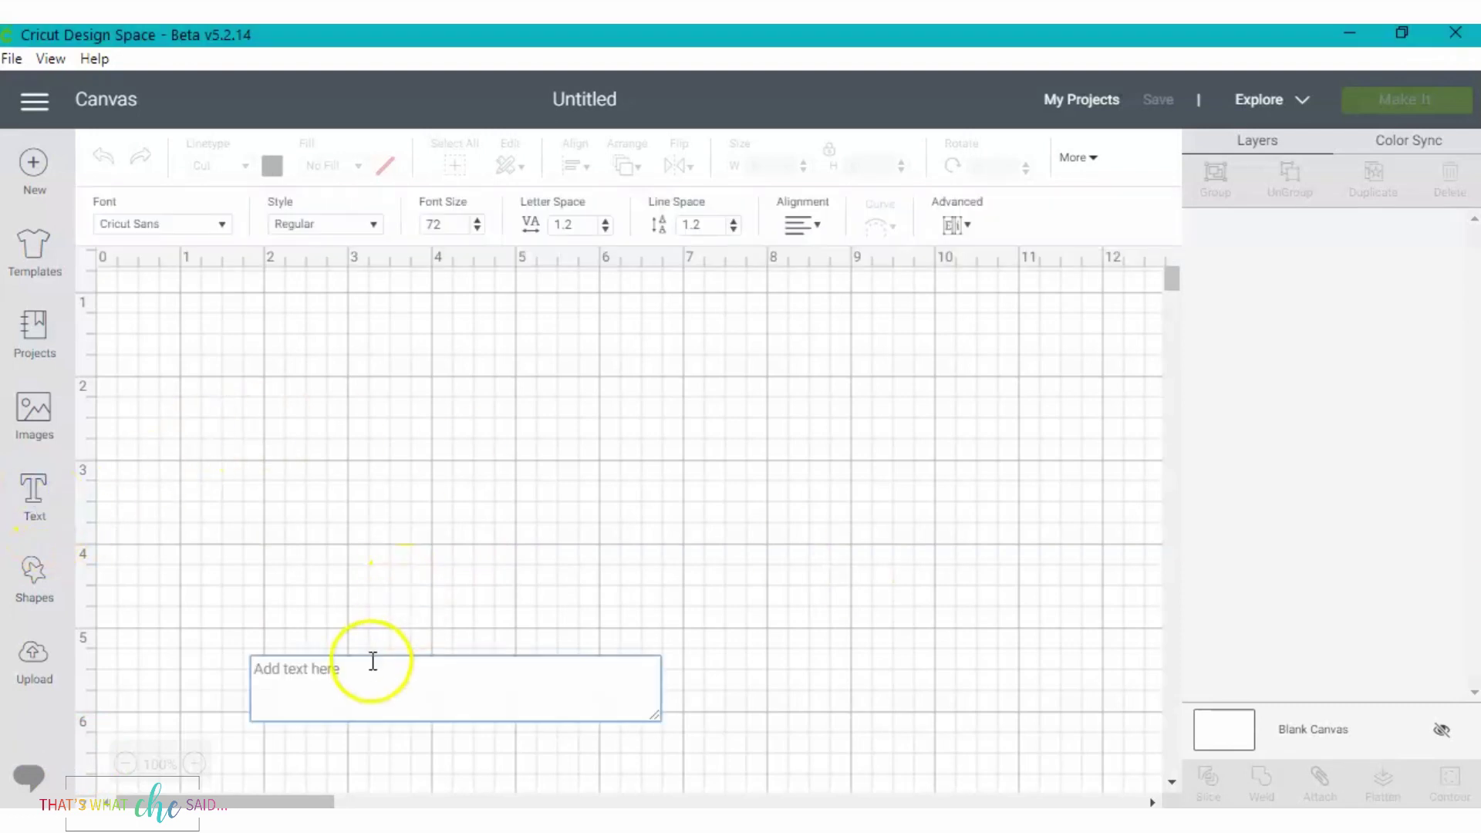
click(373, 661)
text(cheryl)
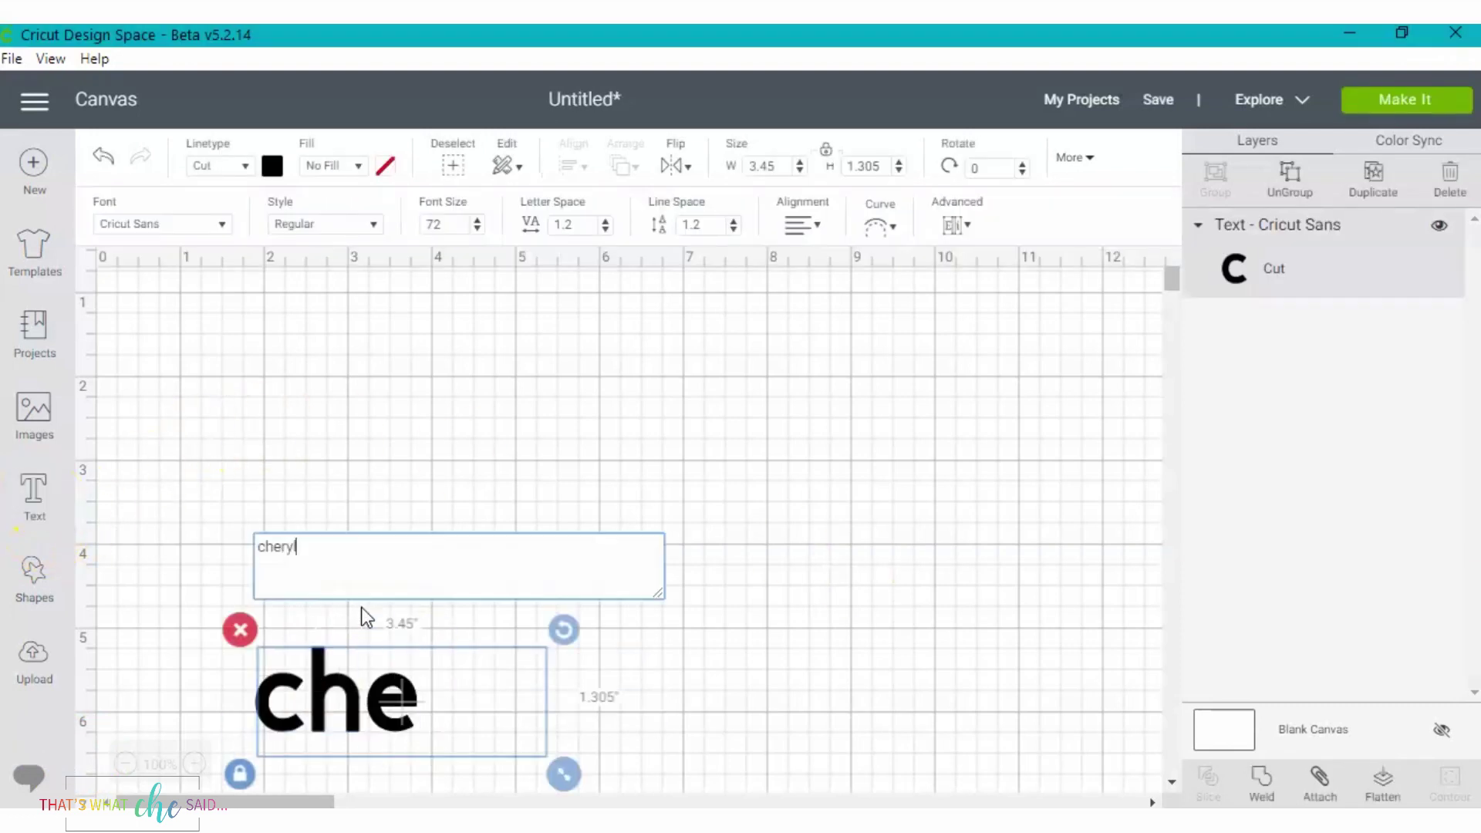
drag(452, 704, 416, 589)
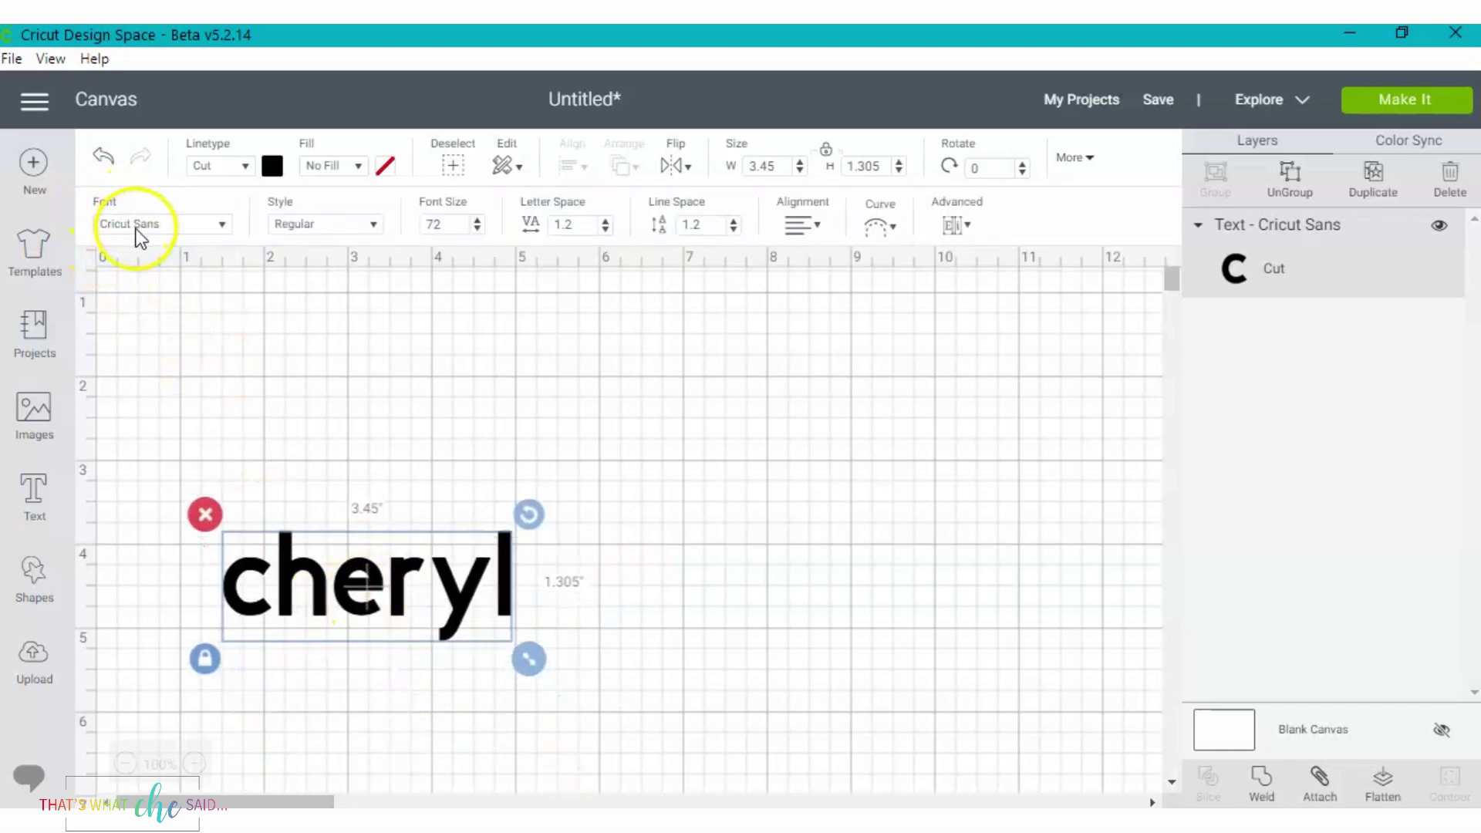
click(221, 230)
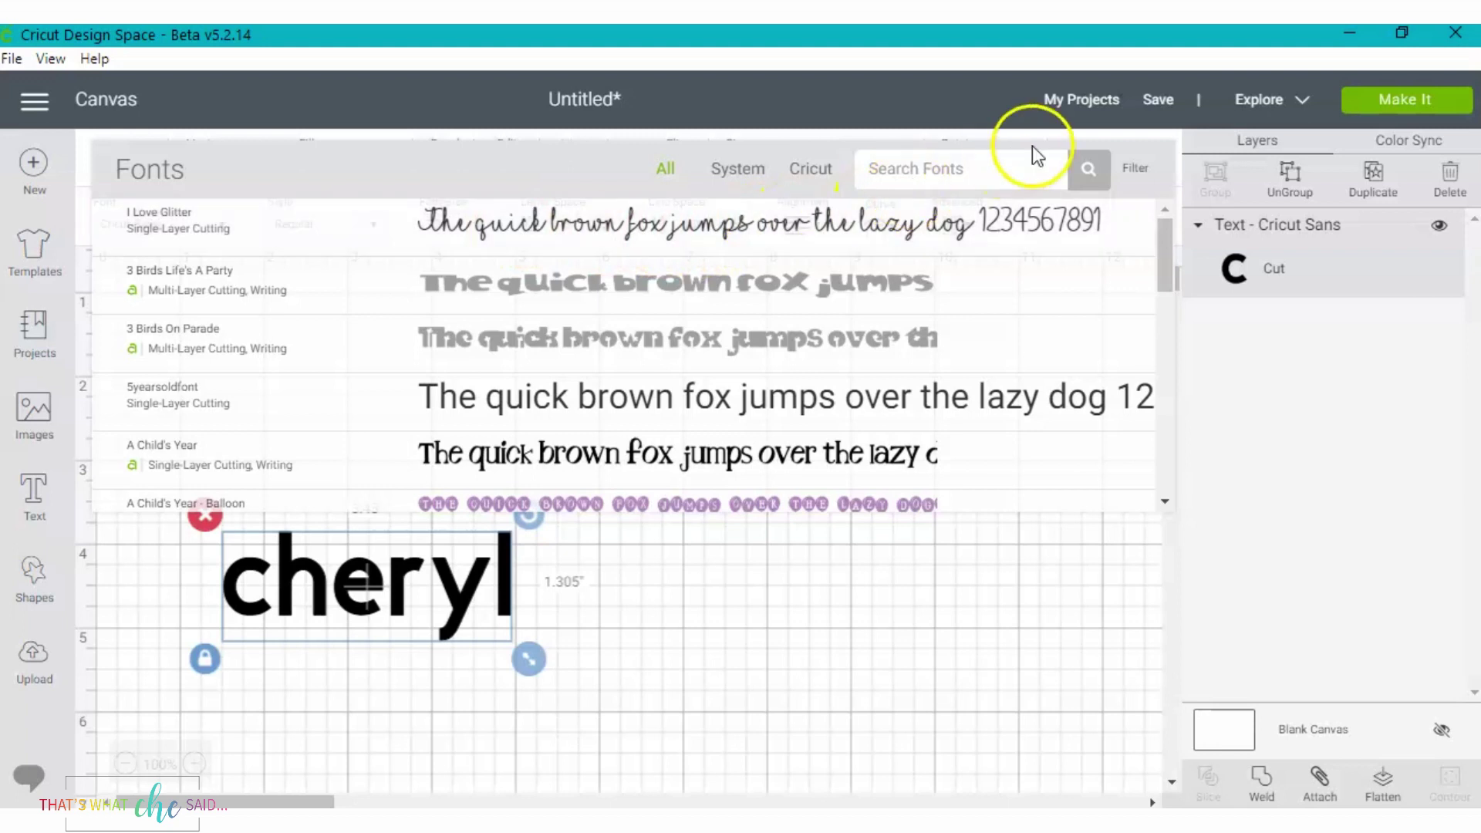
Search the font list for 'belie', then clear the search.
click(994, 168)
text(belie)
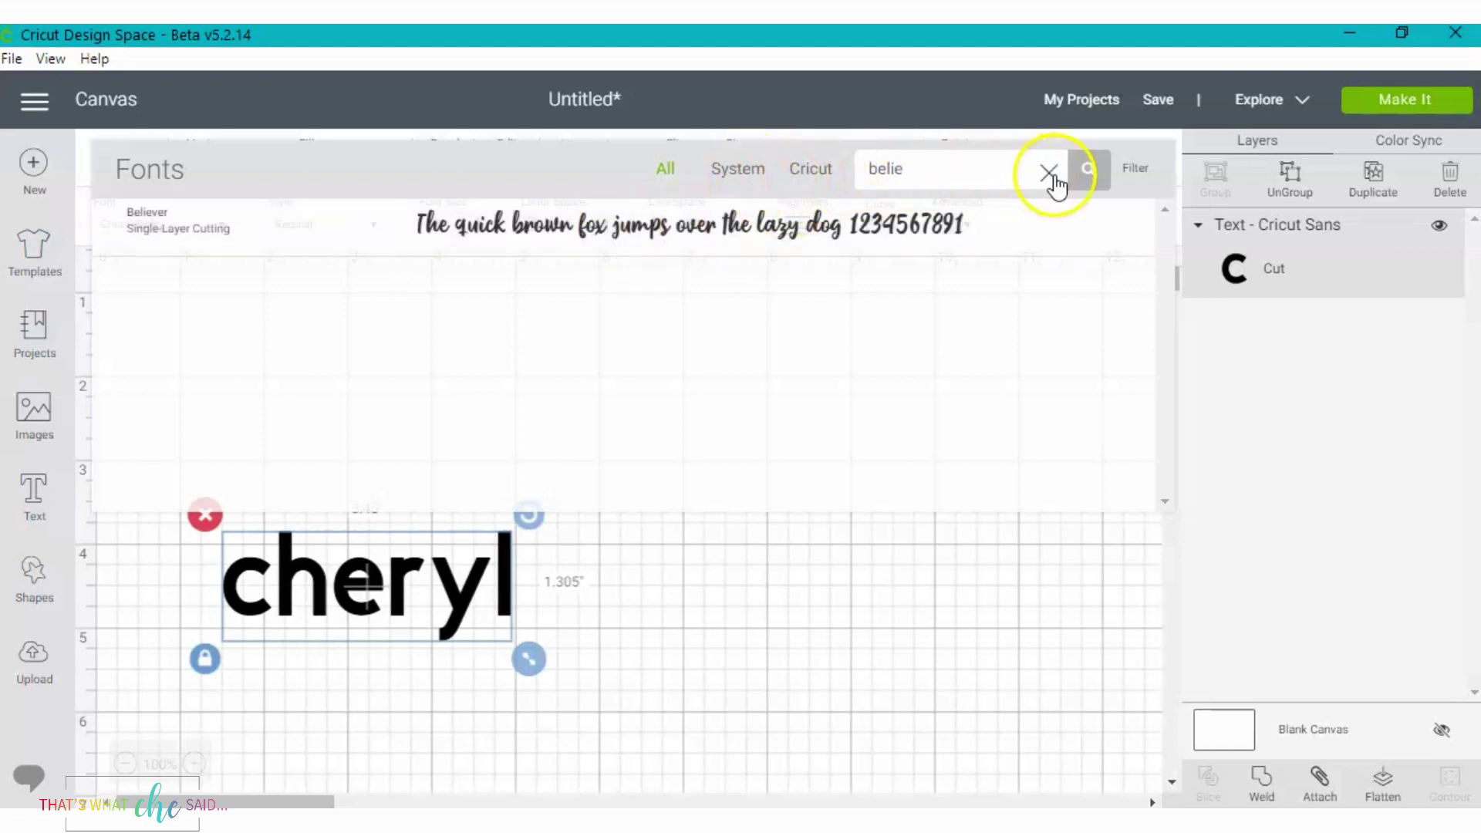
click(1048, 172)
scroll(644, 307, down, 10)
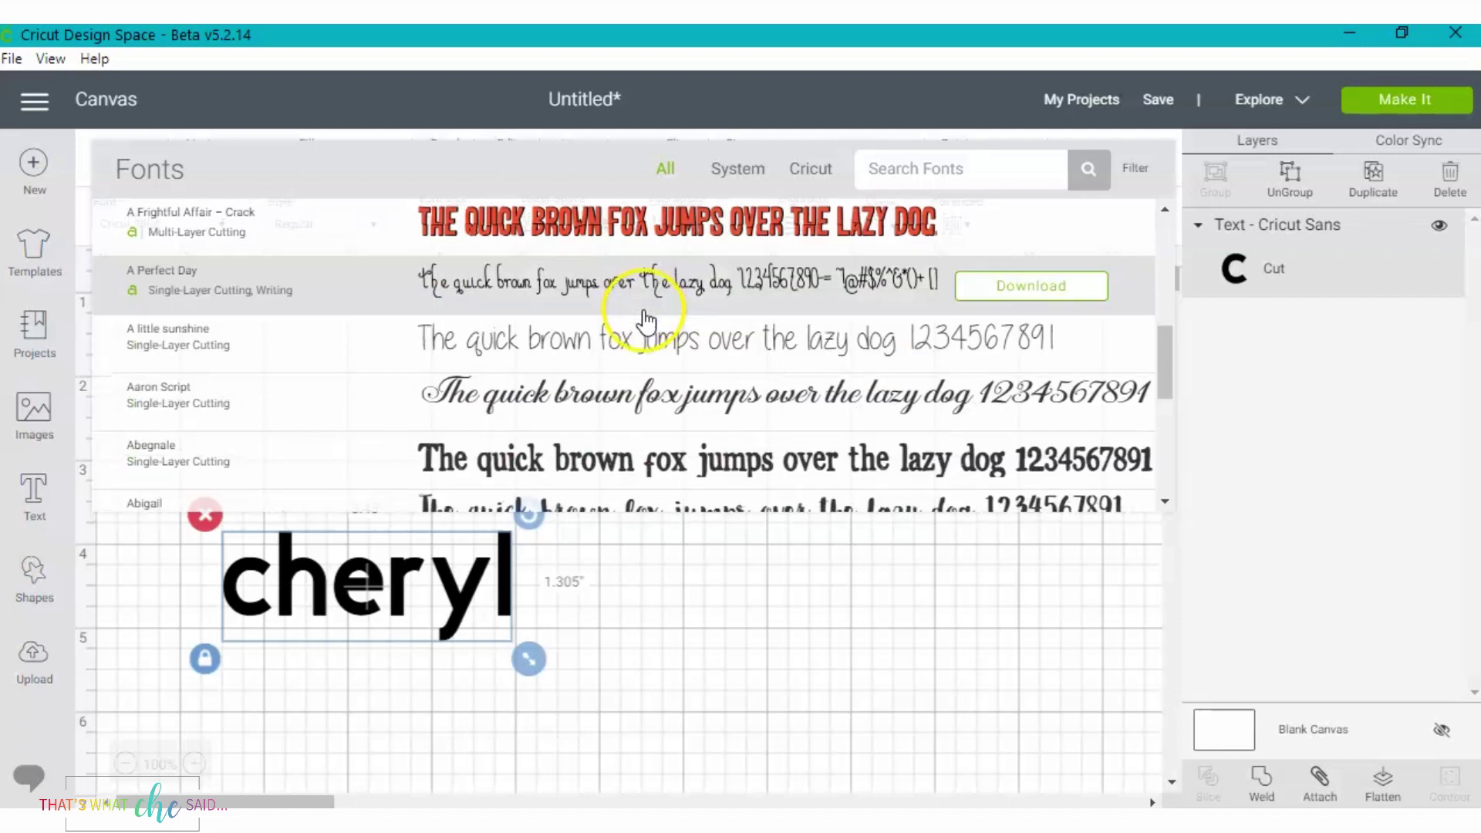
scroll(644, 321, up, 10)
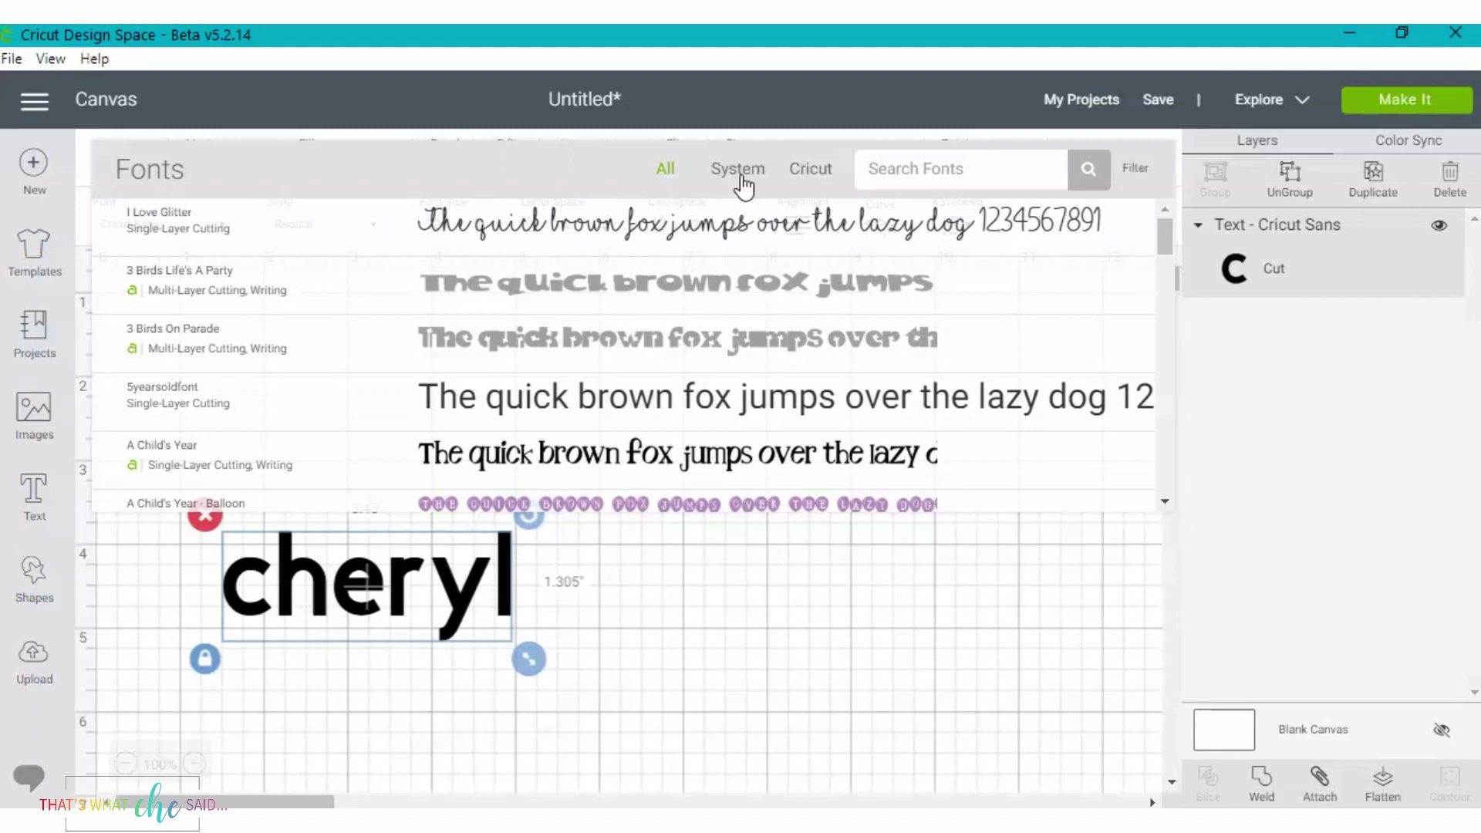
Filter the fonts to System fonts and search again for Believer.
click(806, 175)
click(739, 175)
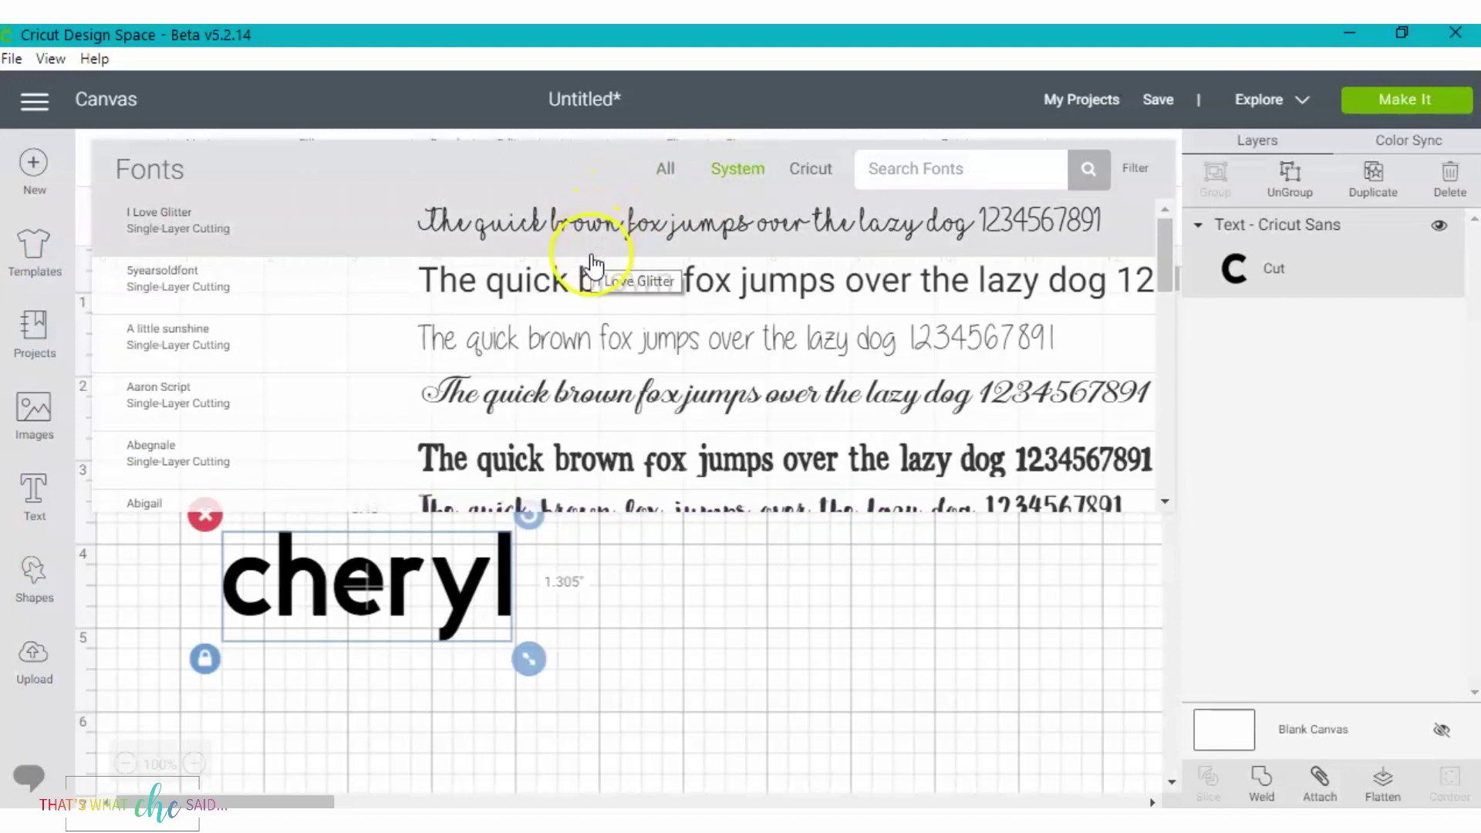
scroll(590, 308, down, 5)
scroll(592, 328, down, 10)
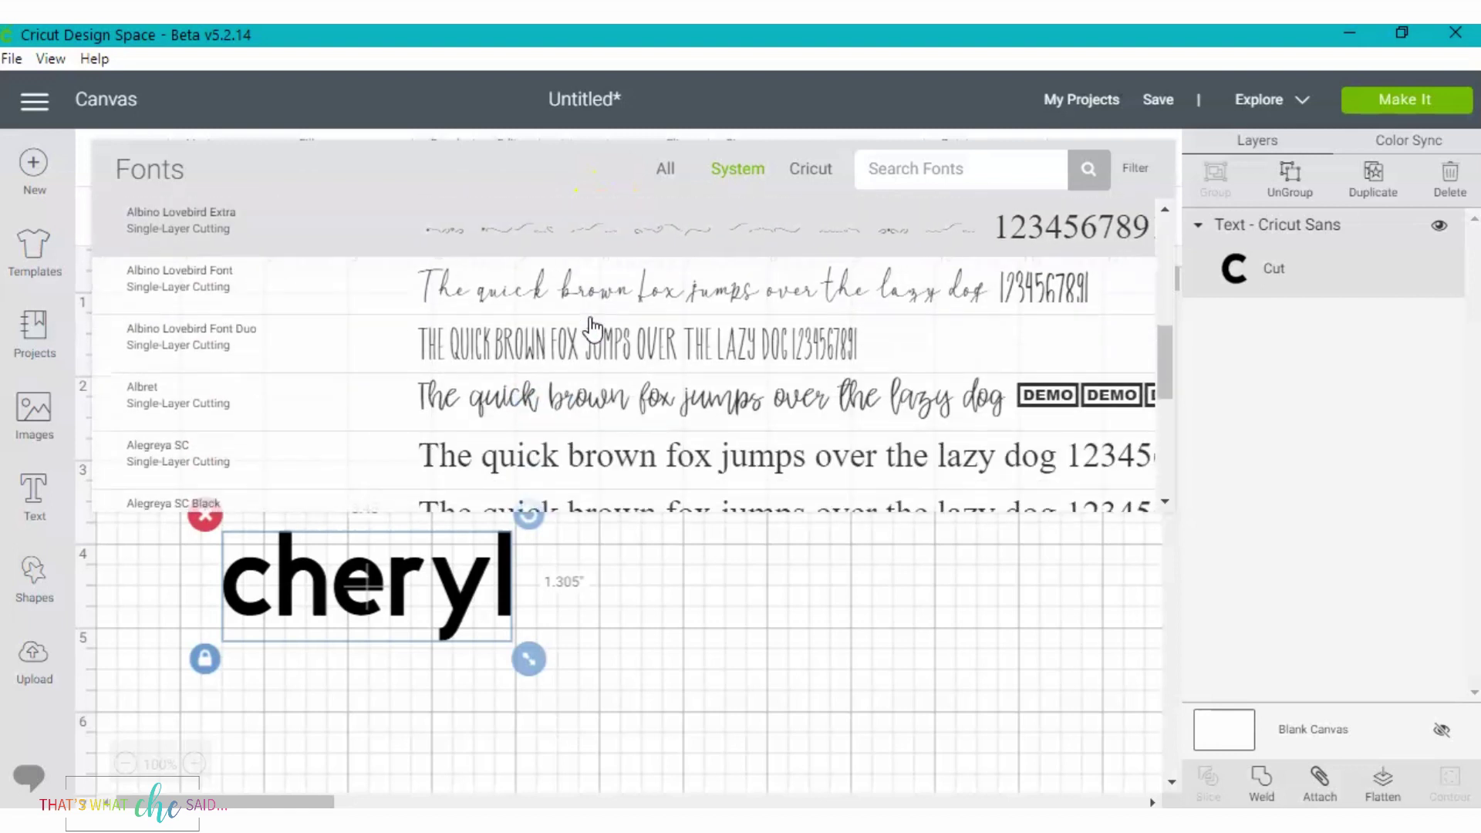
scroll(592, 328, up, 15)
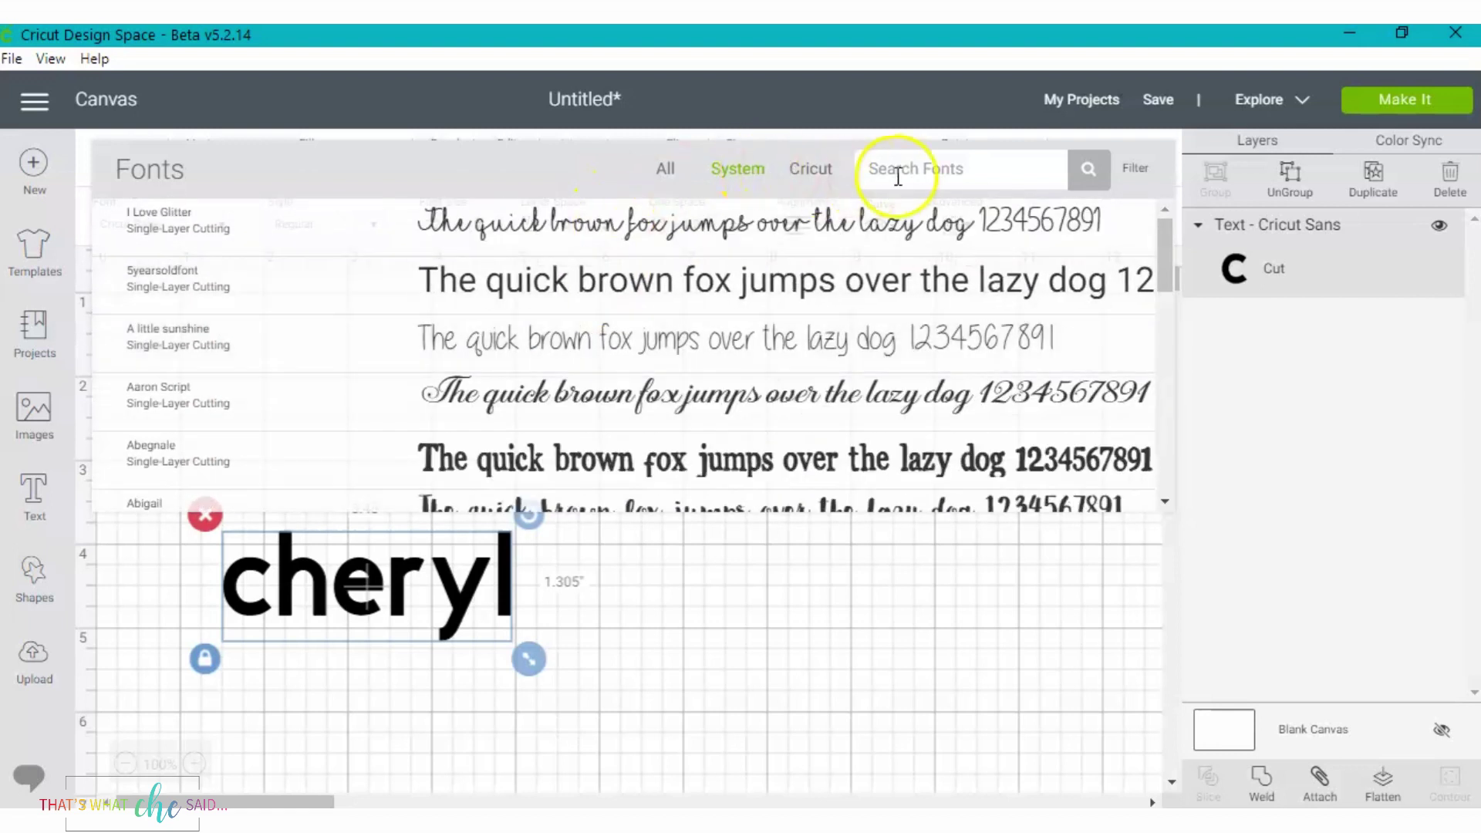
click(920, 169)
text(be)
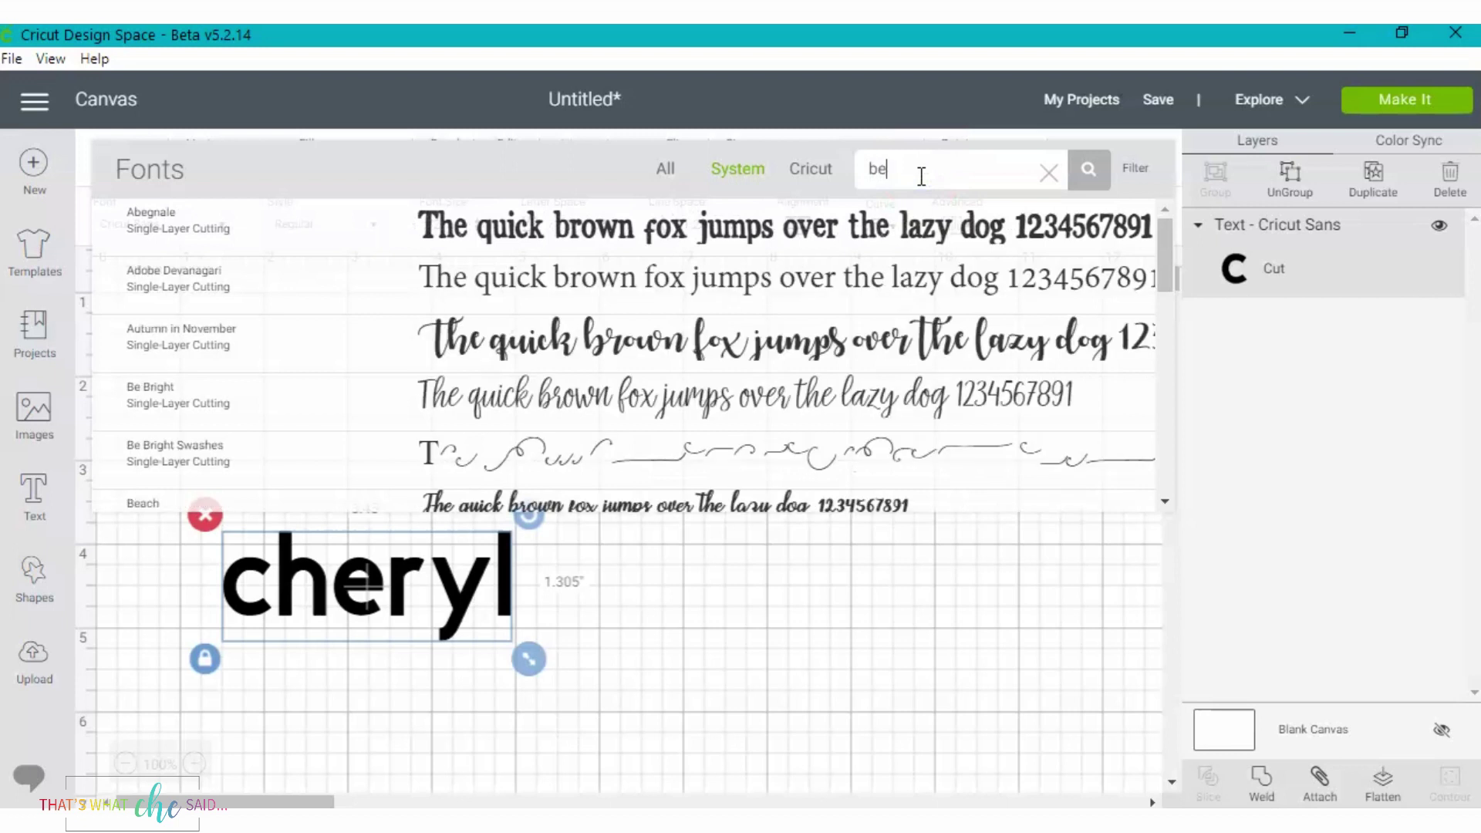
text(lief)
key(BackSpace)
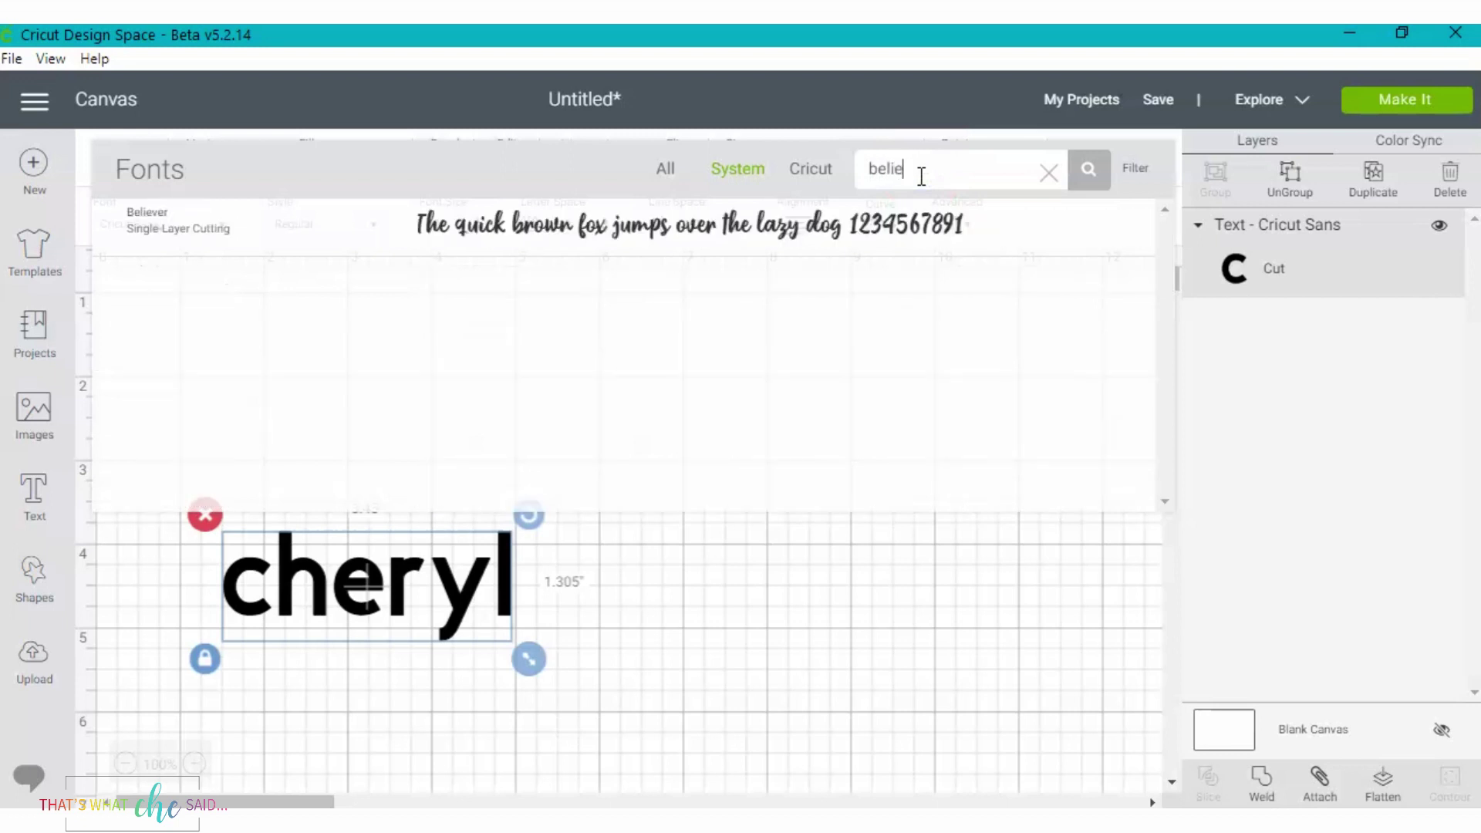
Apply Believer to cheryl and lower its letter spacing to -0.3 so the letters connect.
click(699, 226)
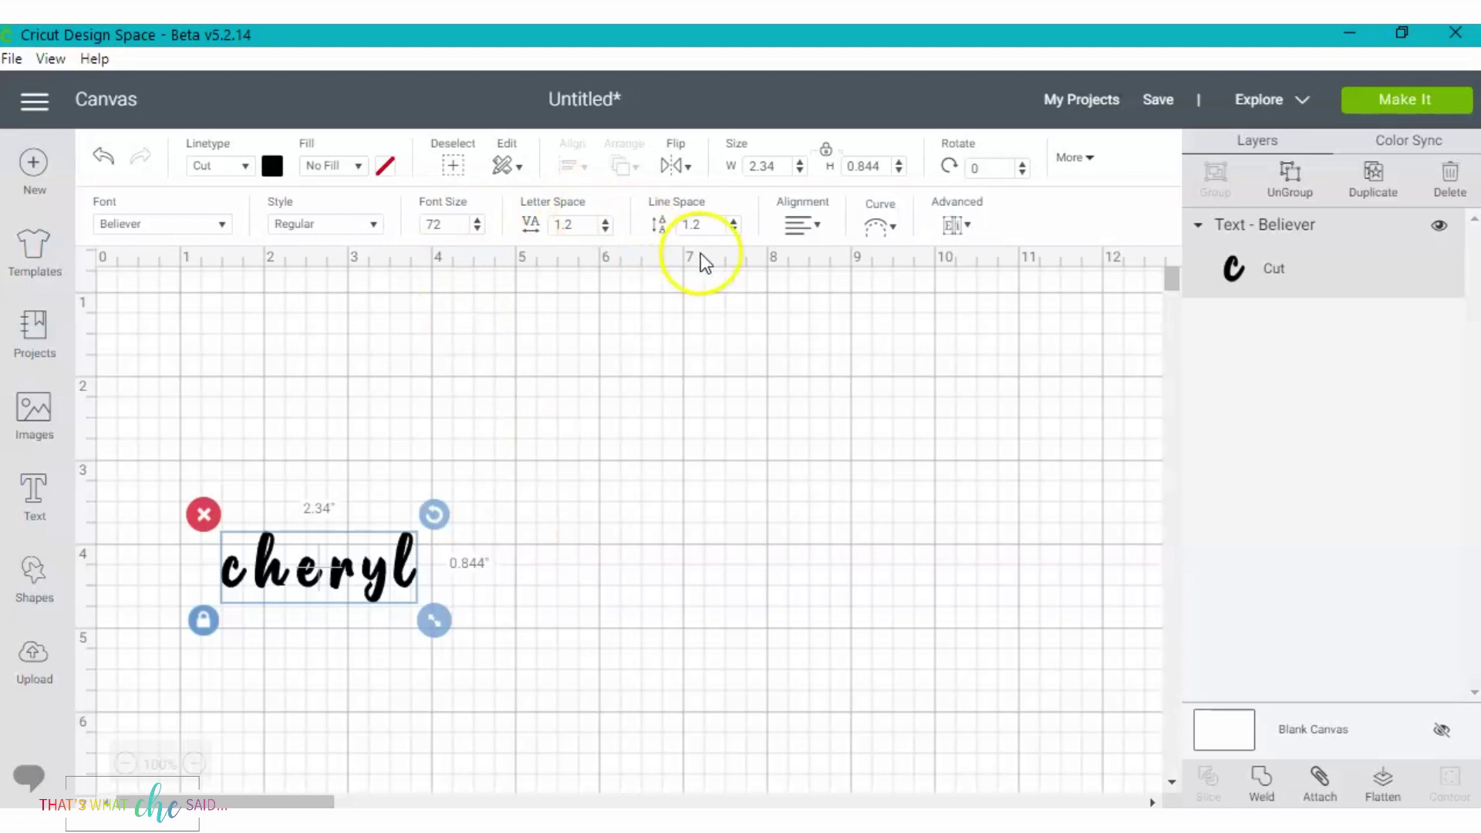
click(606, 230)
click(607, 230)
click(606, 230)
click(606, 230)
click(607, 230)
click(606, 230)
click(606, 230)
click(607, 230)
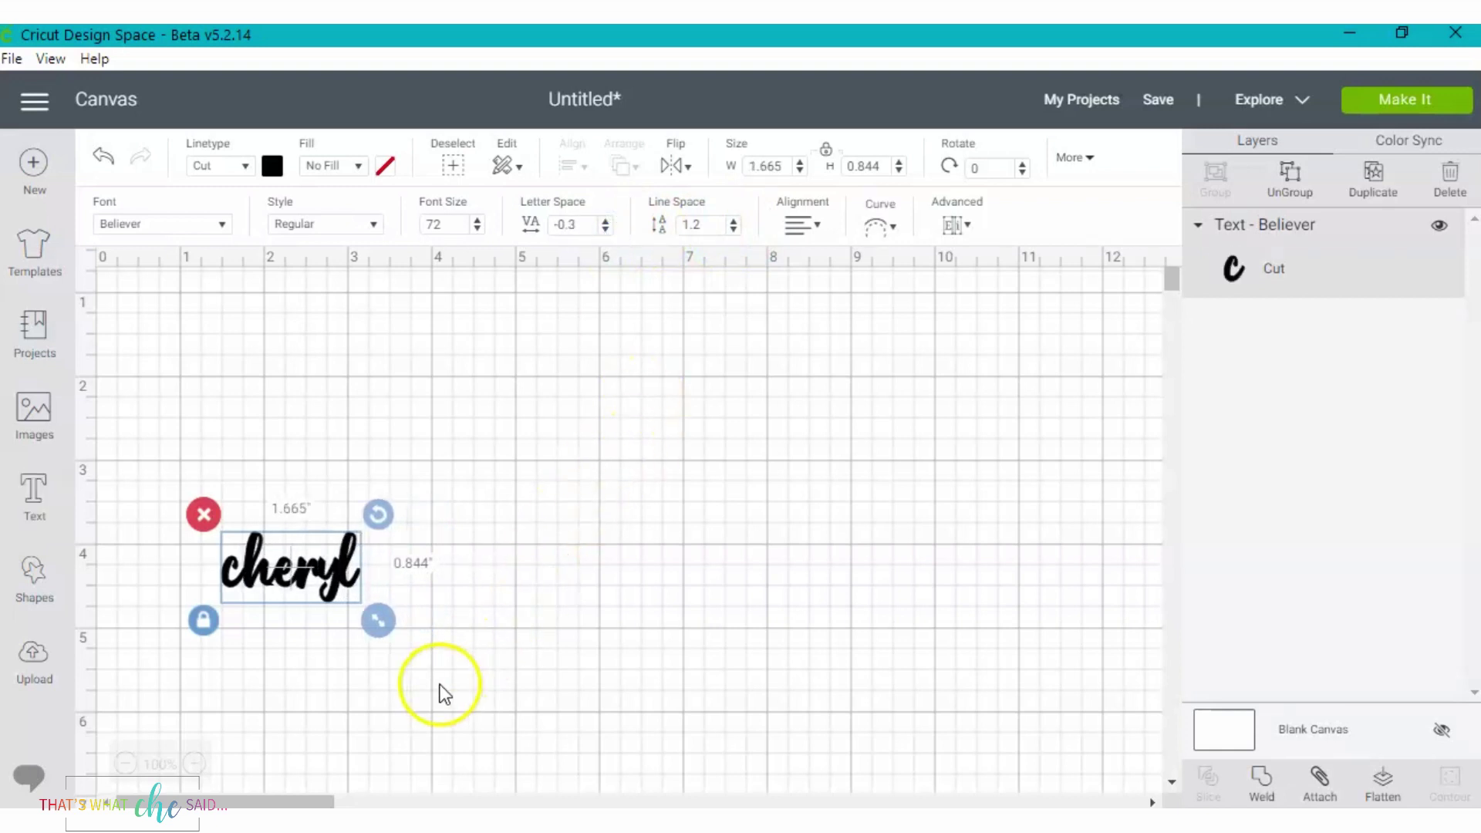